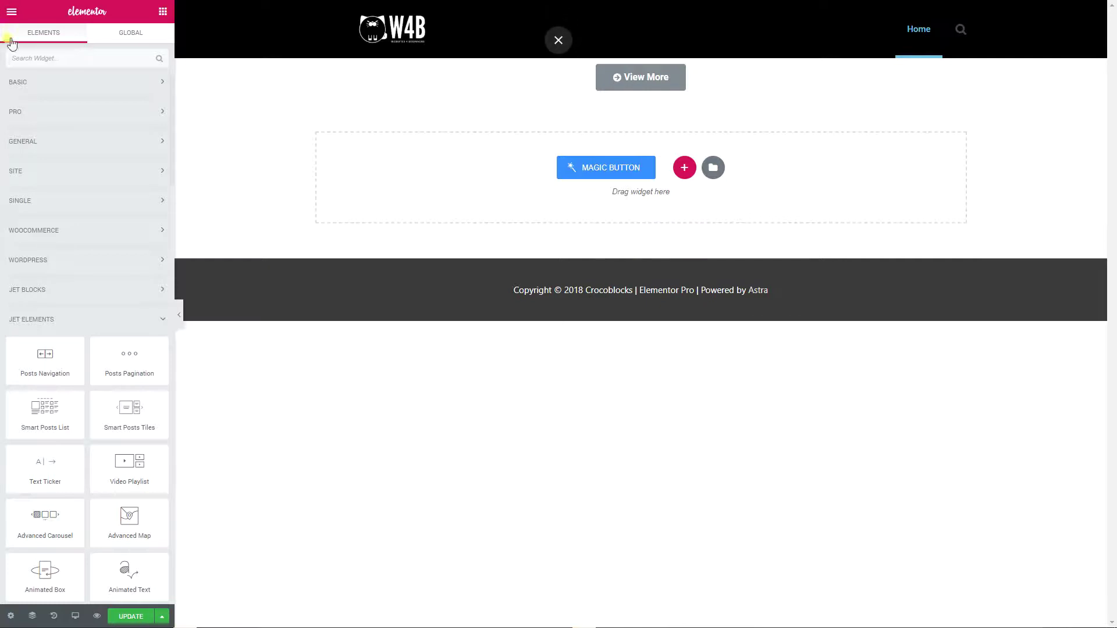
Search the widgets for 'images' and drop the Images Layout widget onto the page canvas
left_click(84, 59)
type("images")
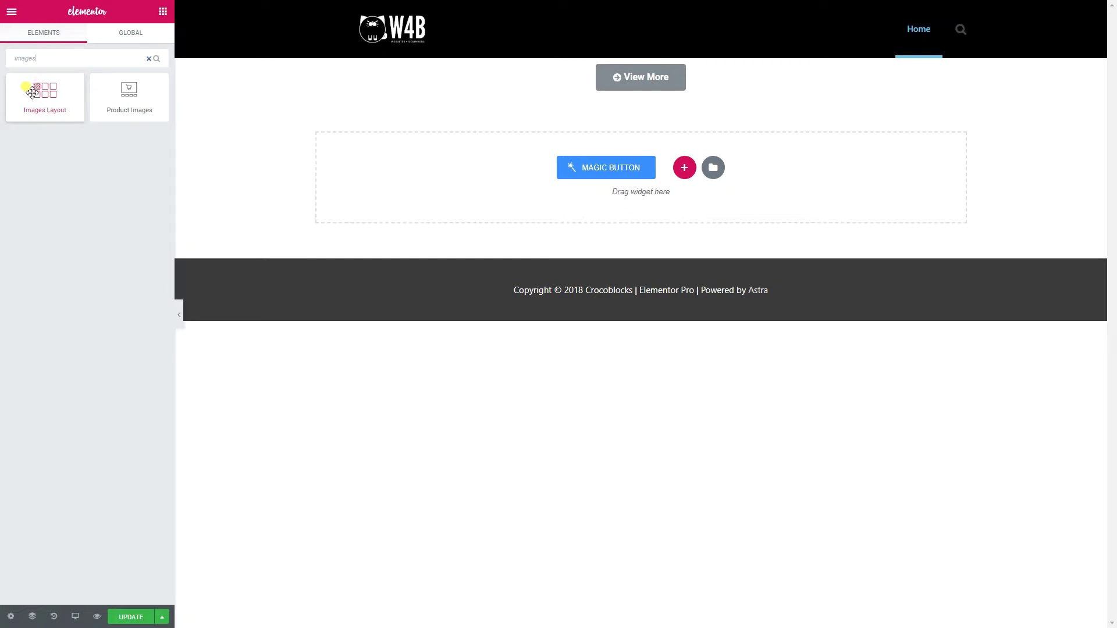
left_click_drag(42, 100, 629, 151)
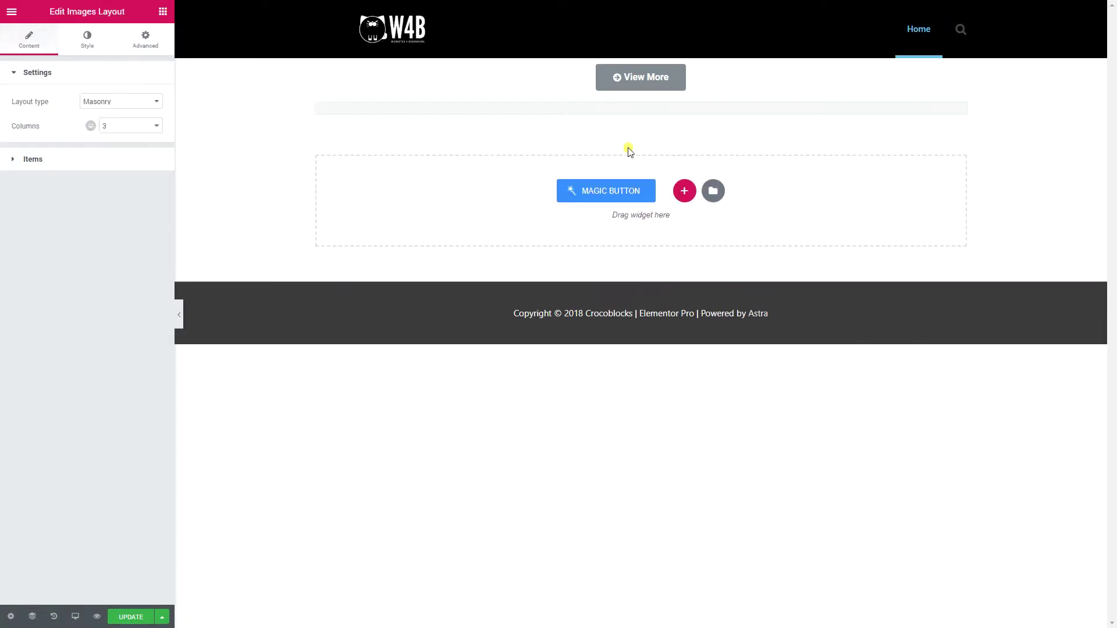
scroll(640, 193, "down", 1)
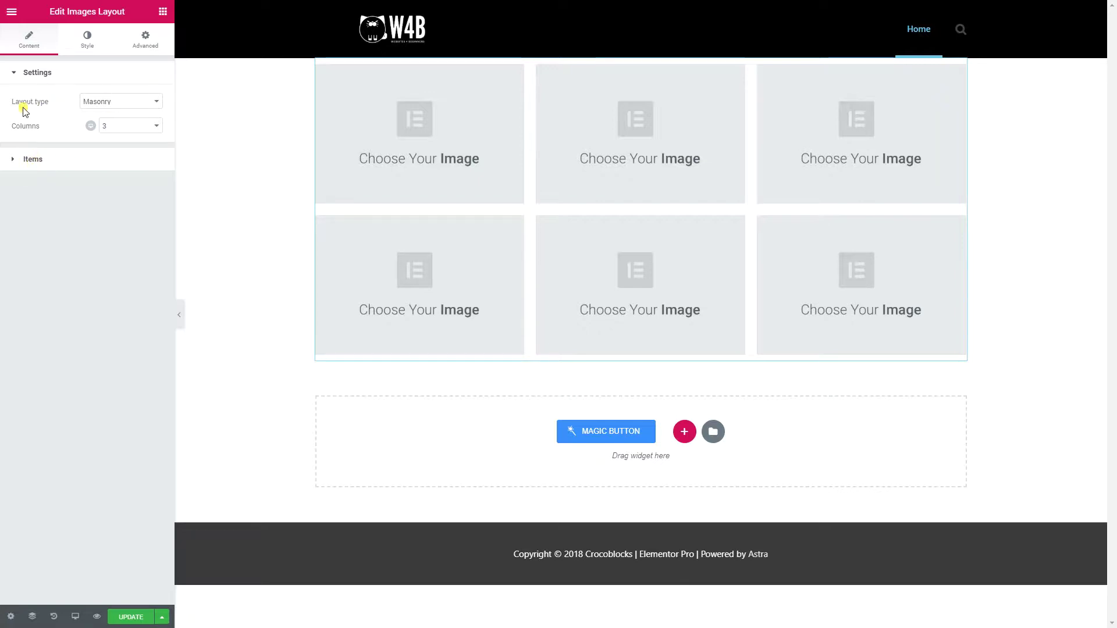
Switch the gallery's layout type to Grid and preview the first image in its lightbox
left_click(110, 109)
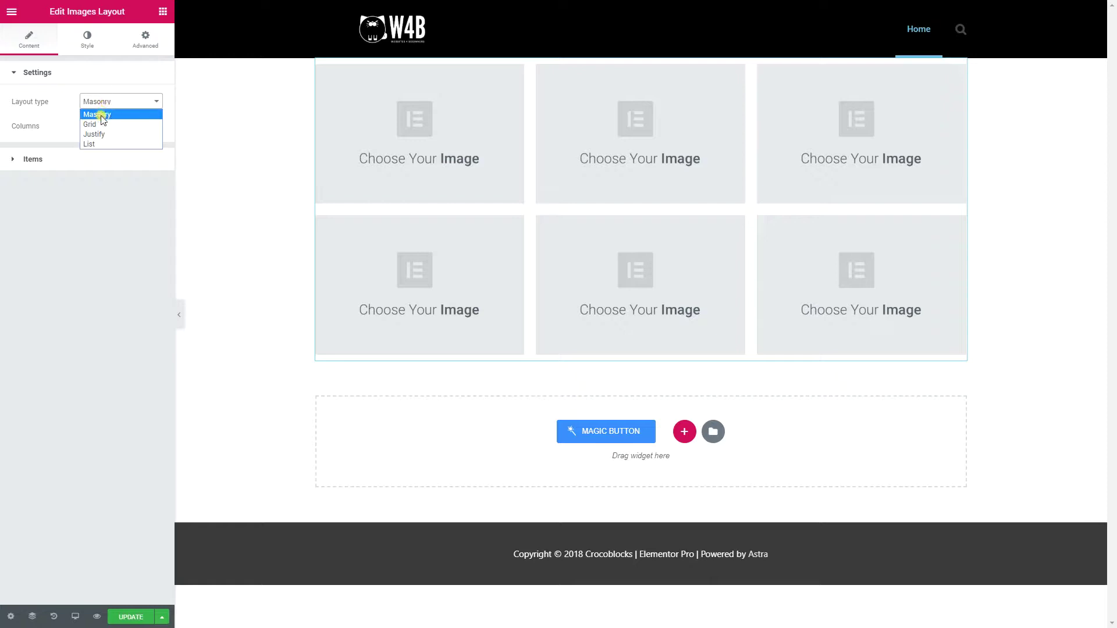
left_click(99, 121)
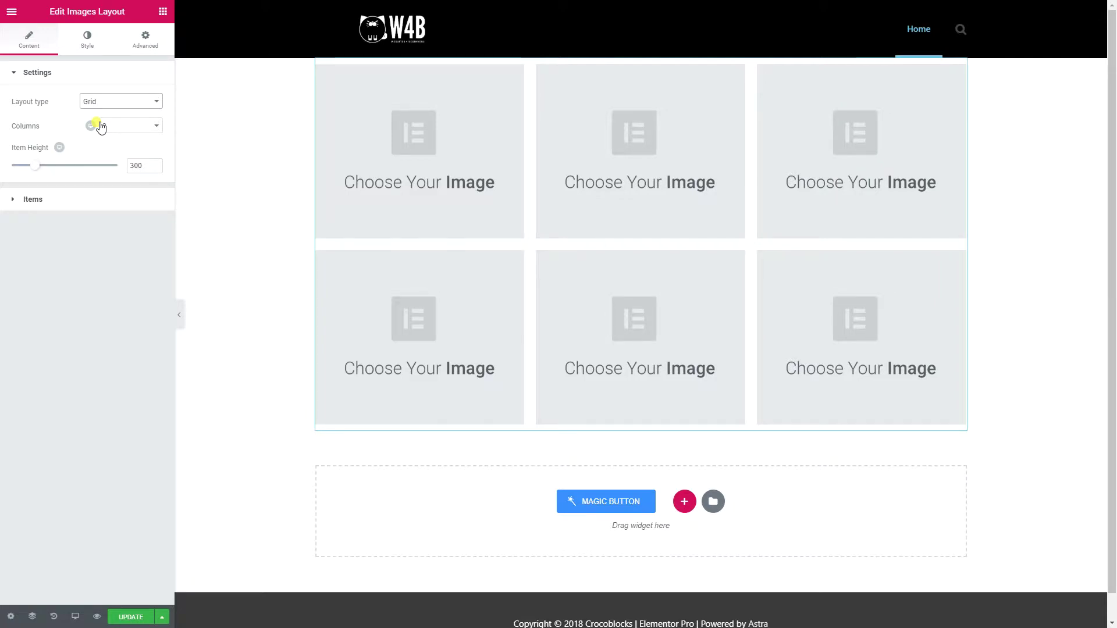
left_click(406, 120)
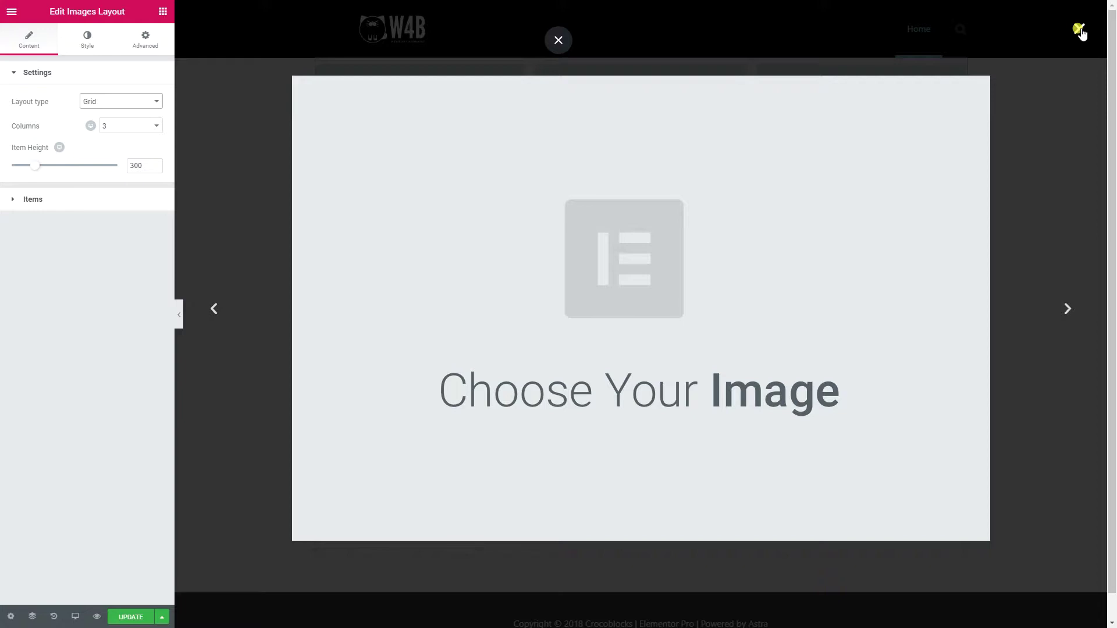
Close the lightbox and reopen the widget's Items list showing Image #1 through Image #6
left_click(1079, 30)
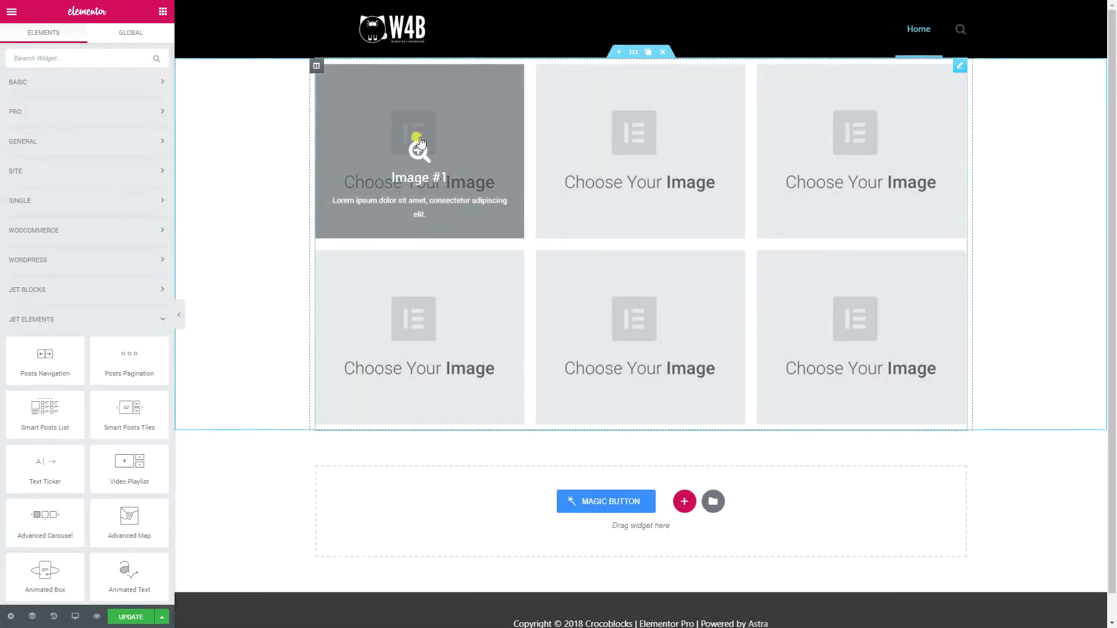
right_click(420, 144)
left_click(430, 149)
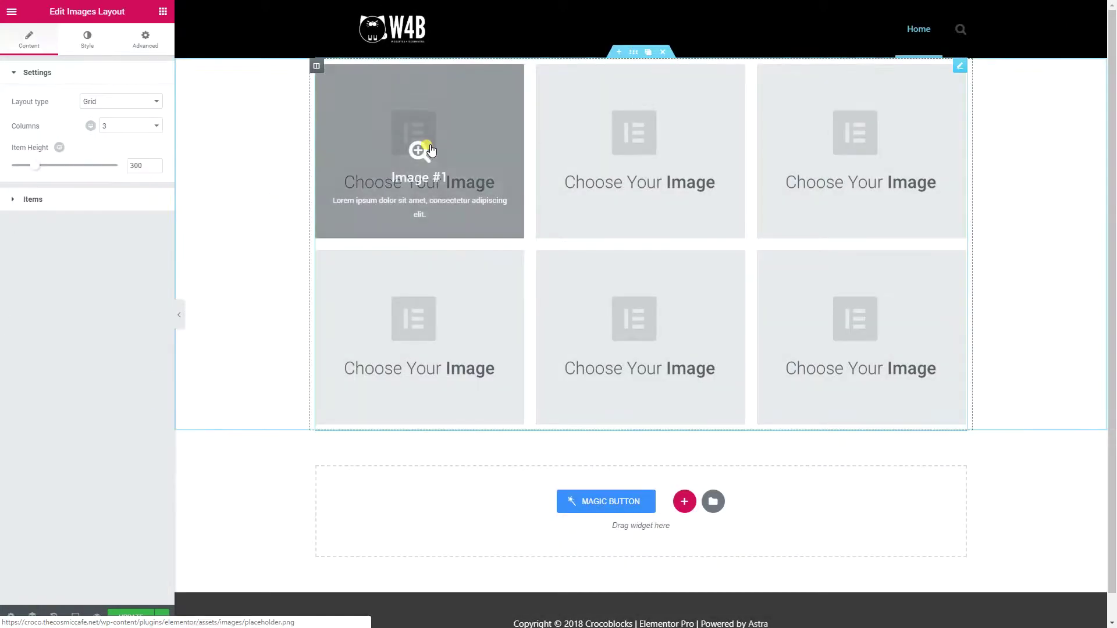
left_click(32, 199)
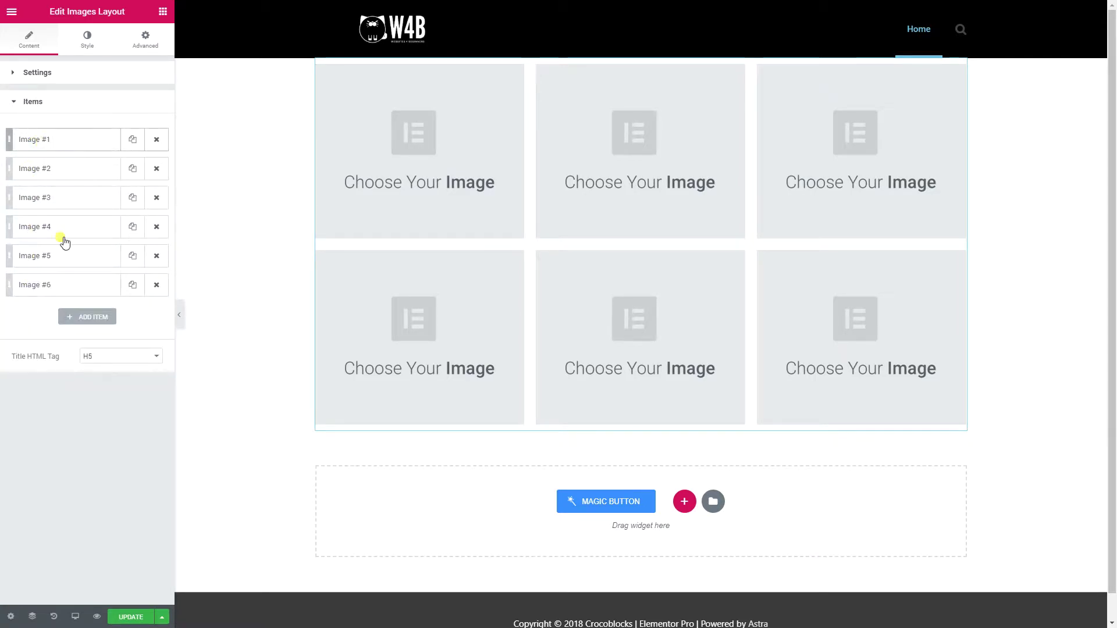
Assign the fireworks jester picture to Image #1 and the carousel horses picture to Image #2
left_click(53, 143)
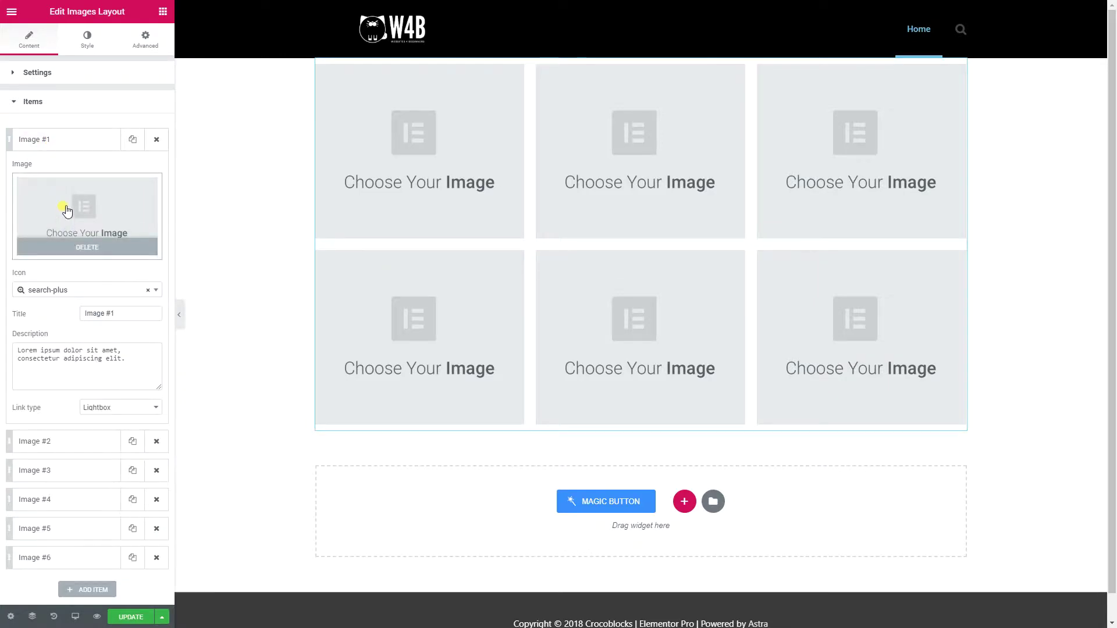
left_click(67, 211)
left_click(66, 156)
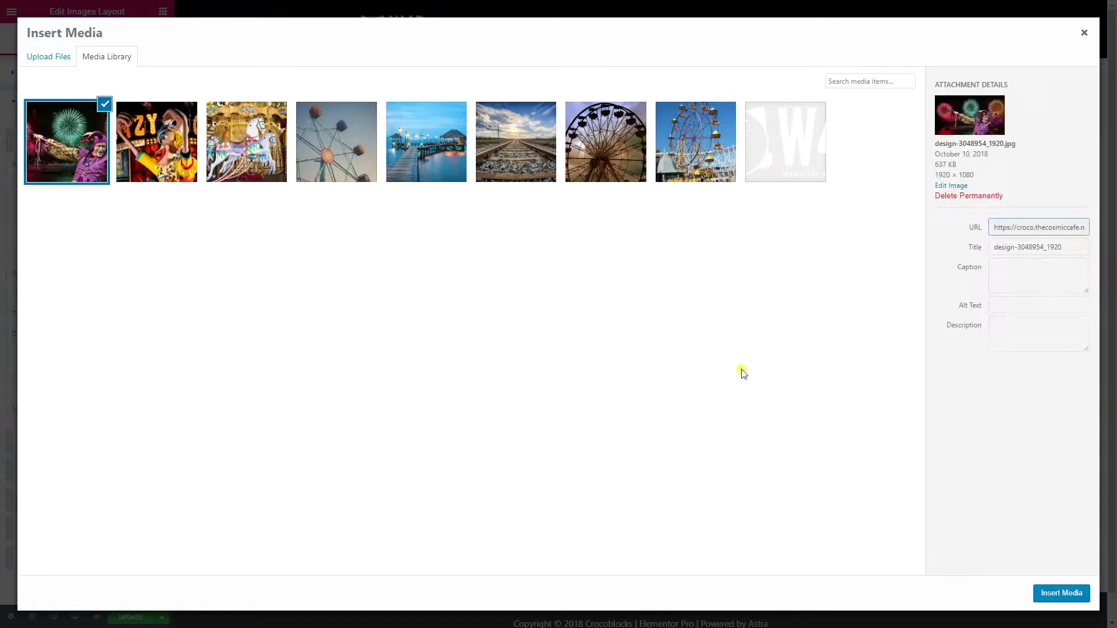
left_click(1040, 593)
left_click(51, 142)
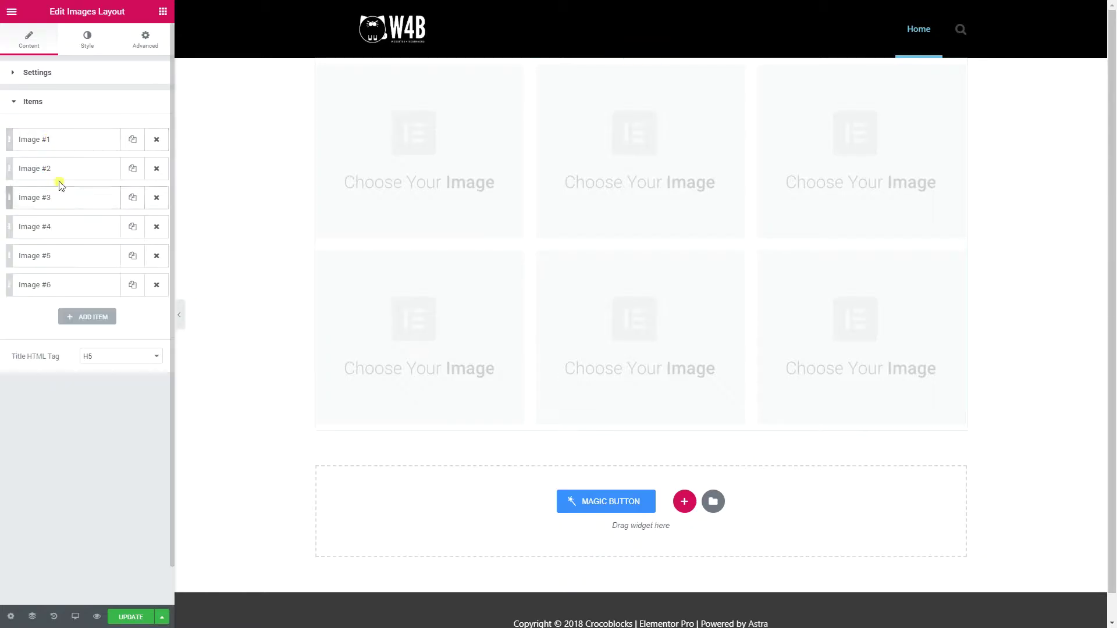
left_click(60, 169)
left_click(82, 233)
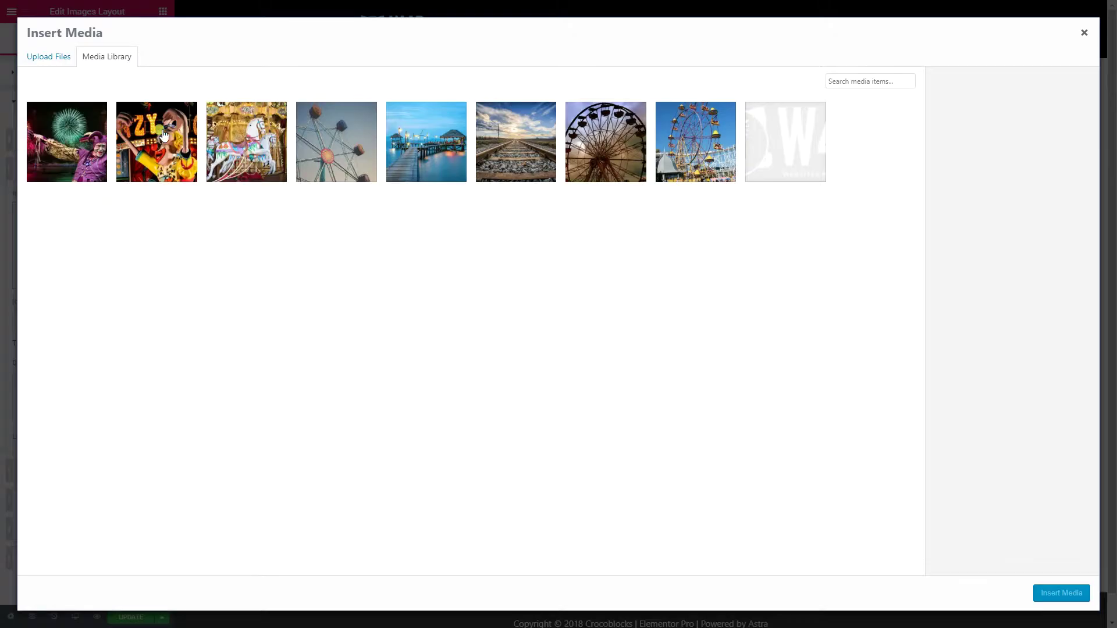
left_click(244, 141)
left_click(1044, 593)
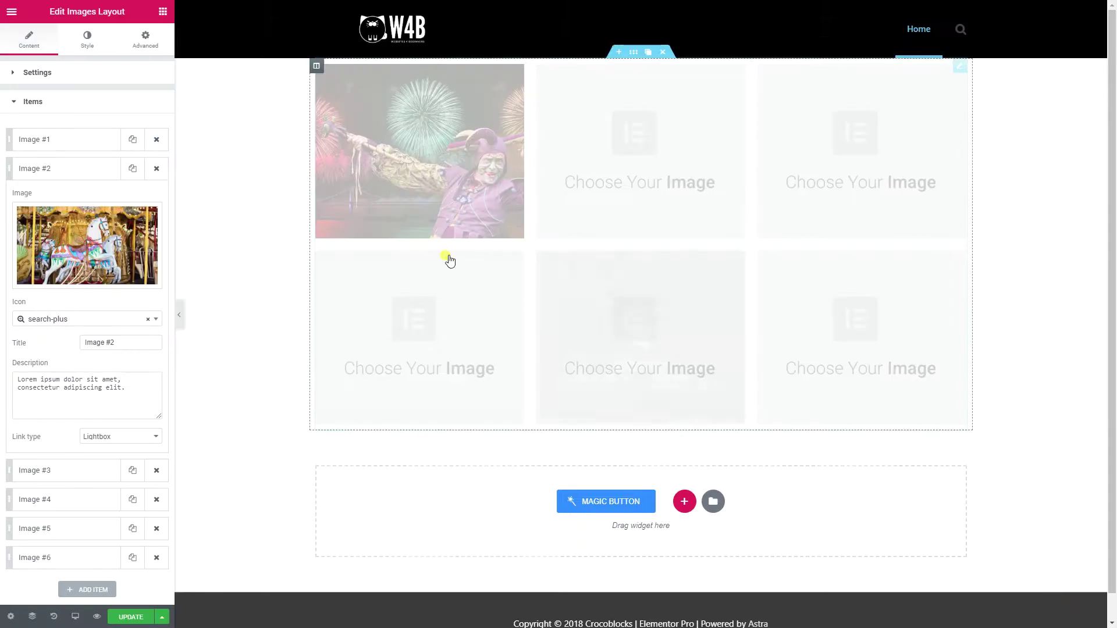
left_click(82, 169)
Assign the Ferris wheel picture to Image #3 and the jetty picture to Image #4
left_click(60, 198)
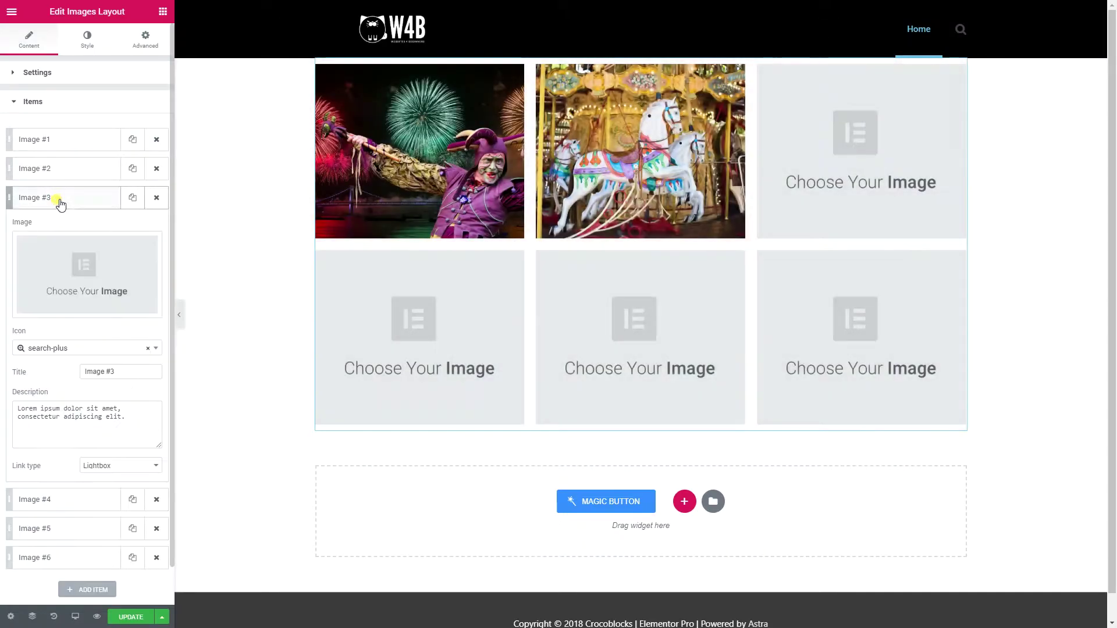
left_click(75, 263)
left_click(603, 140)
left_click(1044, 593)
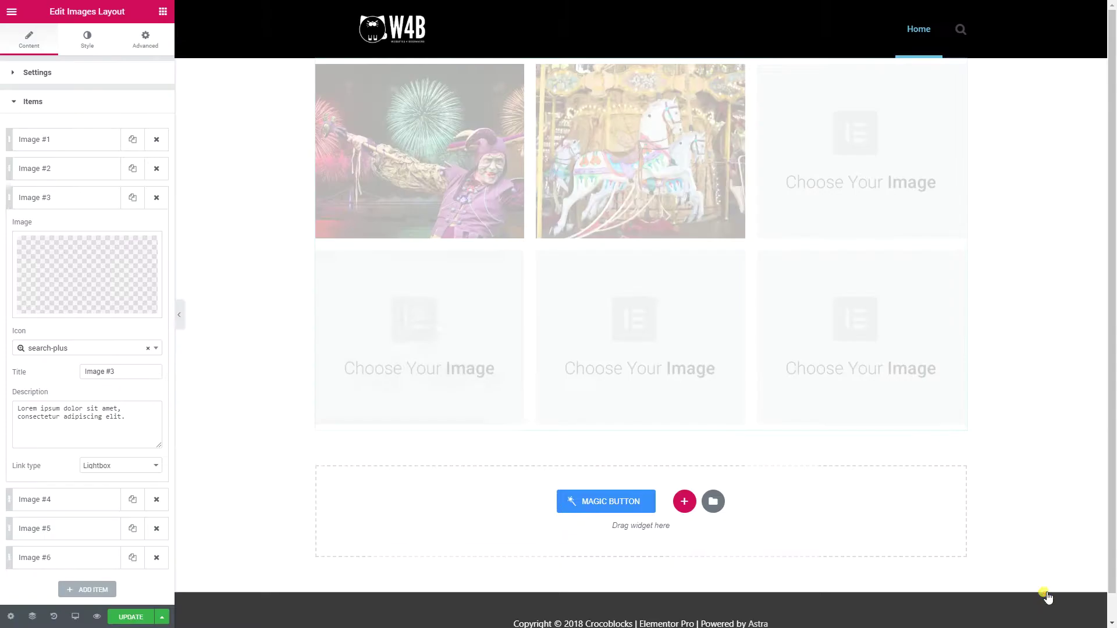
left_click(45, 198)
left_click(47, 227)
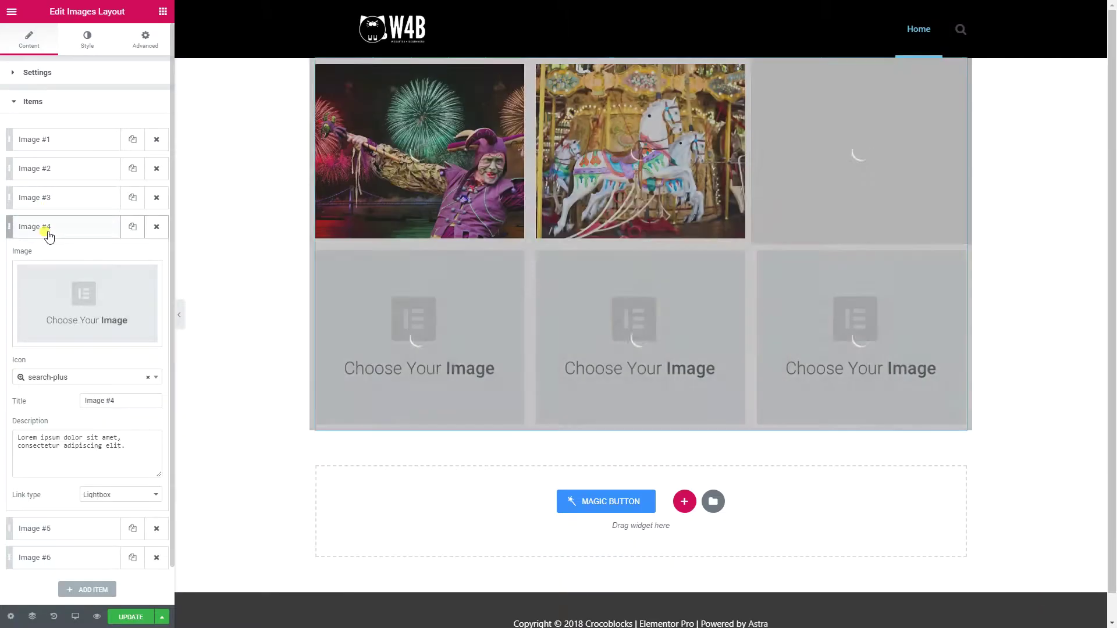
left_click(70, 292)
left_click(419, 153)
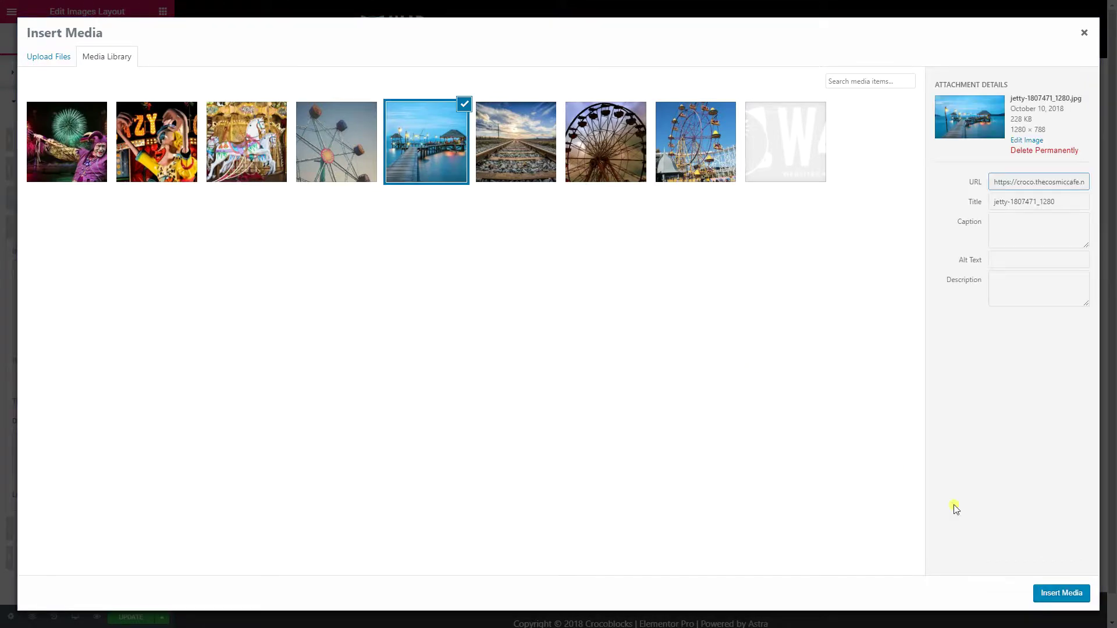
left_click(1060, 593)
left_click(43, 227)
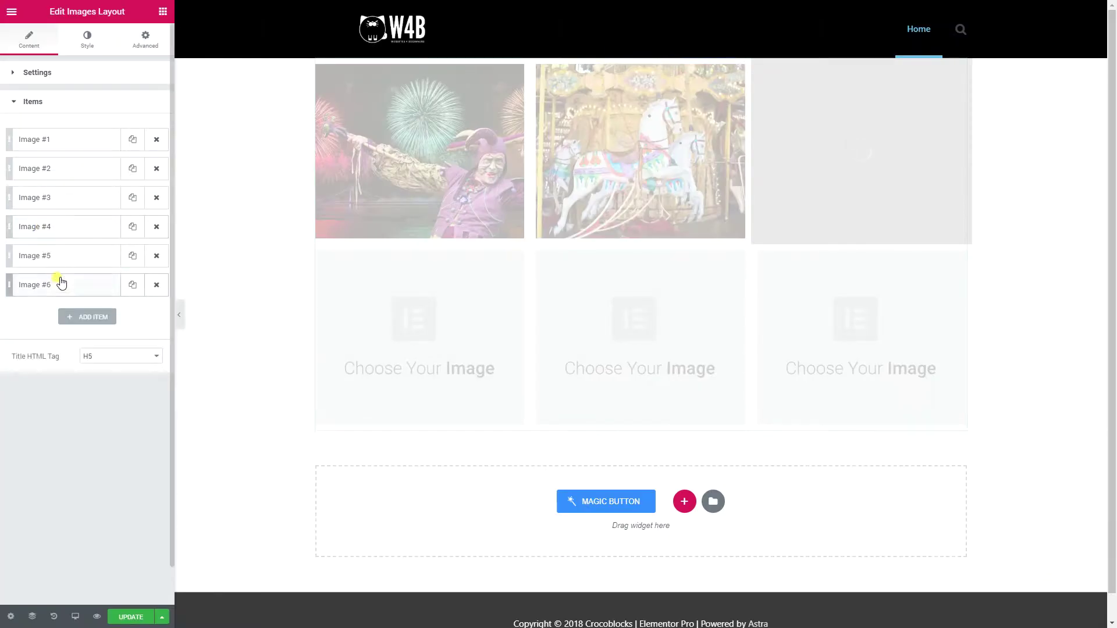
Assign the railway tracks picture to Image #5 and the Crazy sign picture to Image #6
left_click(62, 256)
left_click(67, 317)
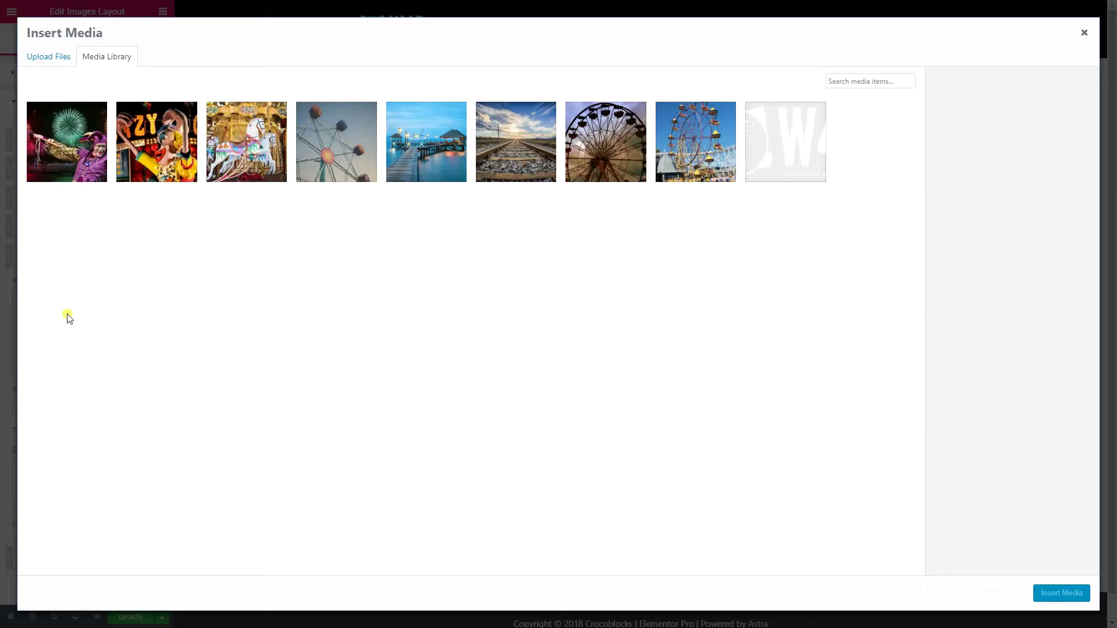
left_click(480, 110)
left_click(1065, 594)
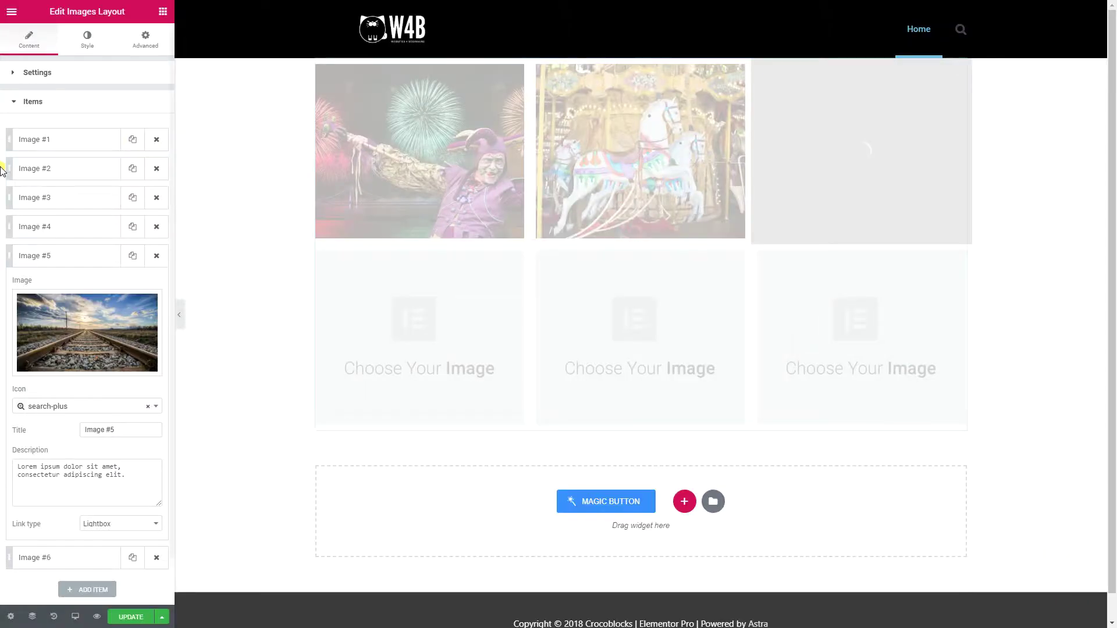
left_click(77, 256)
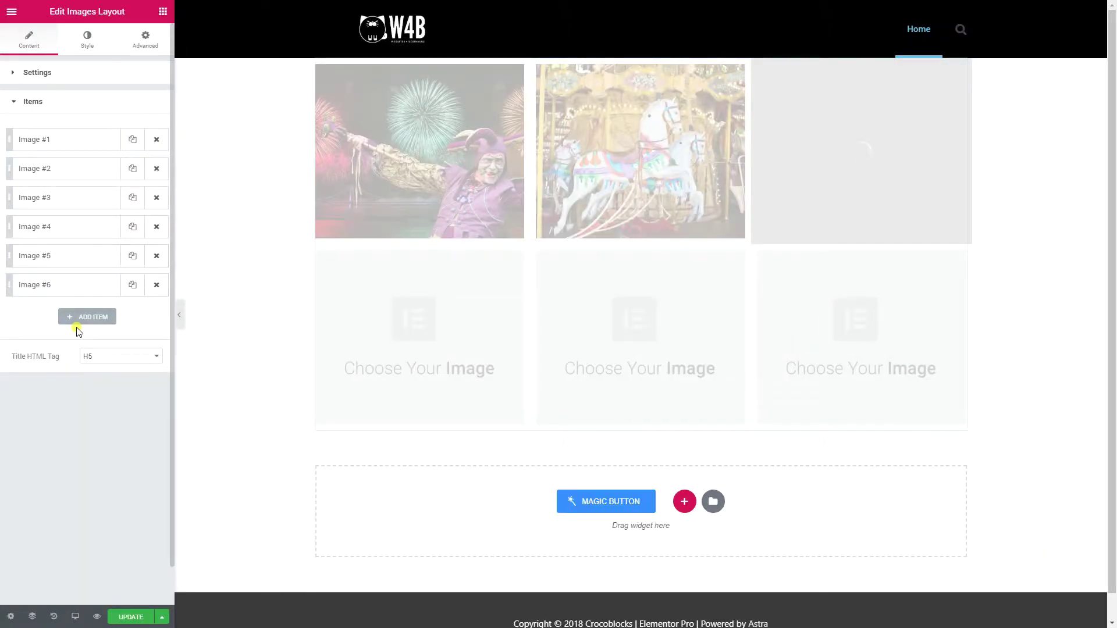
left_click(64, 286)
left_click(73, 342)
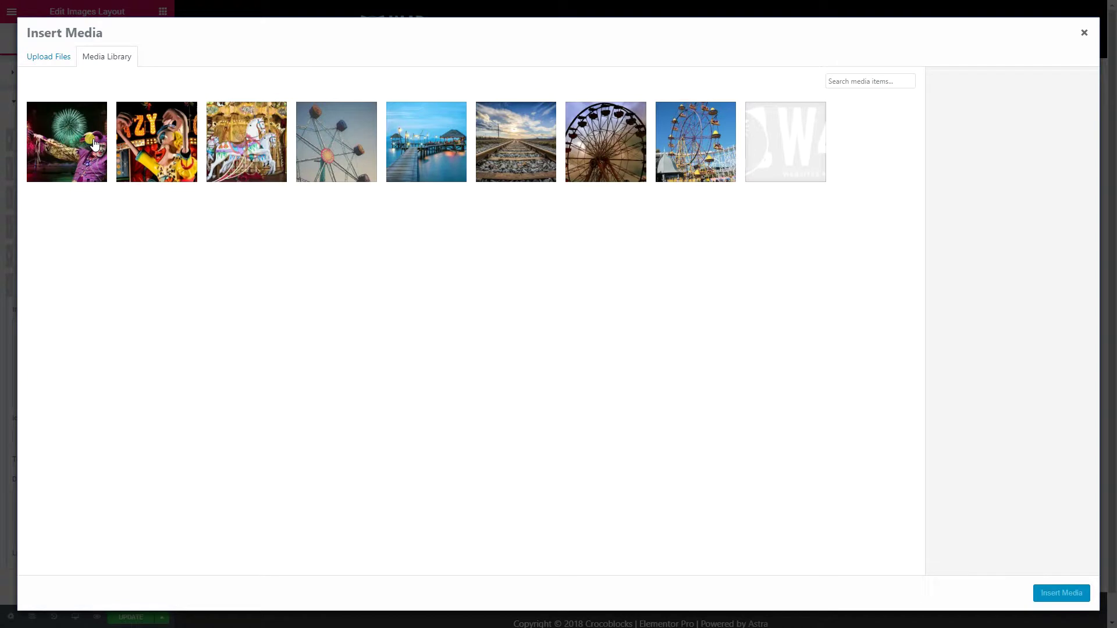
left_click(192, 146)
left_click(1061, 593)
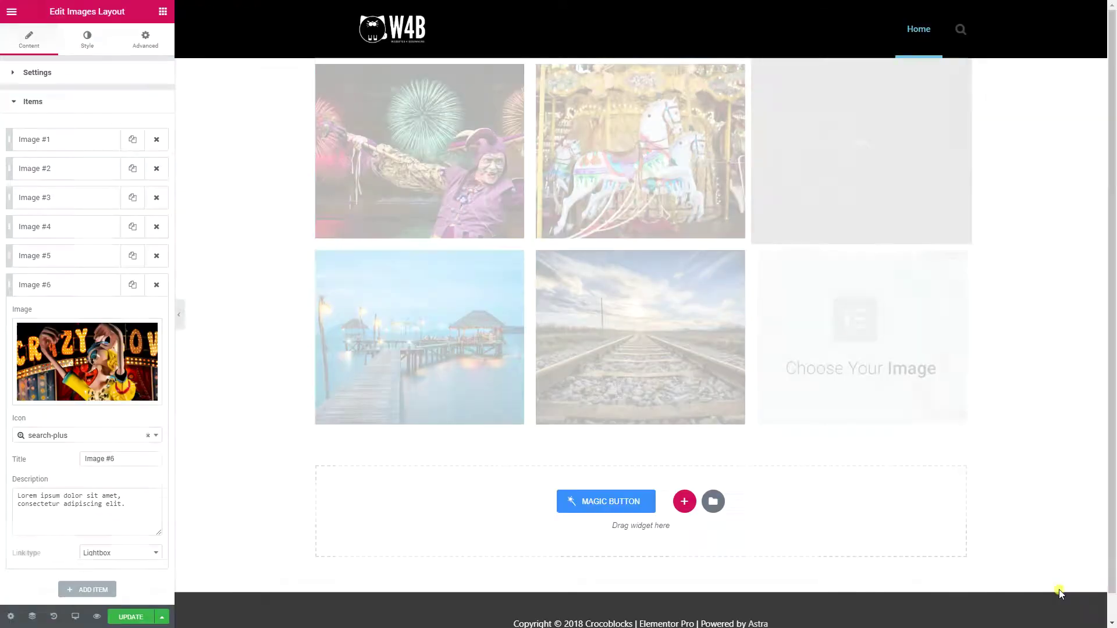
left_click(100, 284)
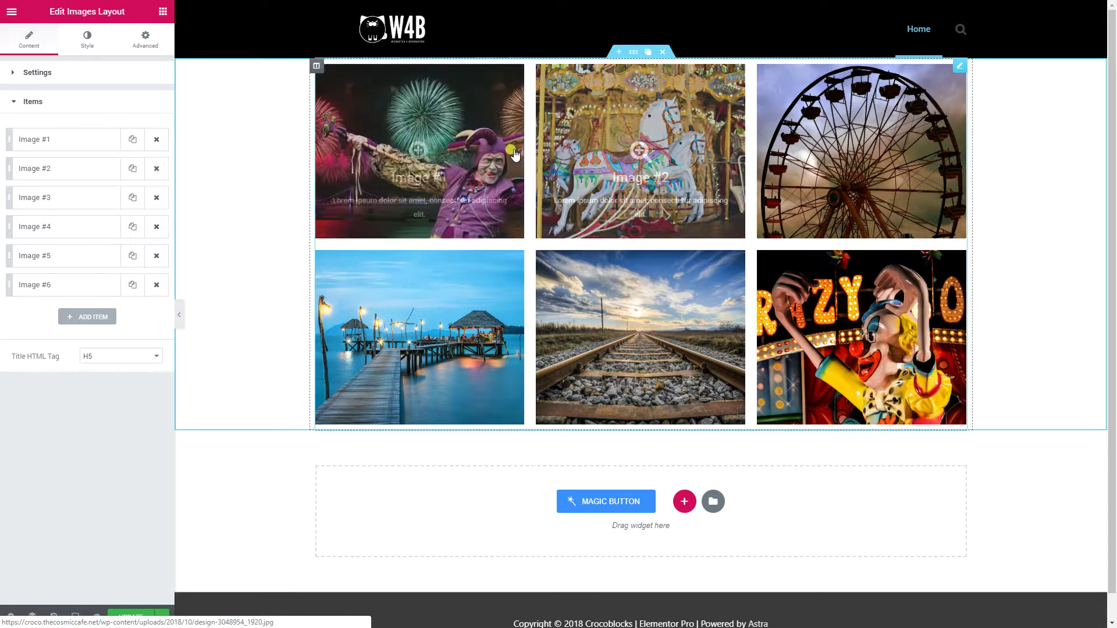
Set the gallery section's content width to Full Width
right_click(227, 139)
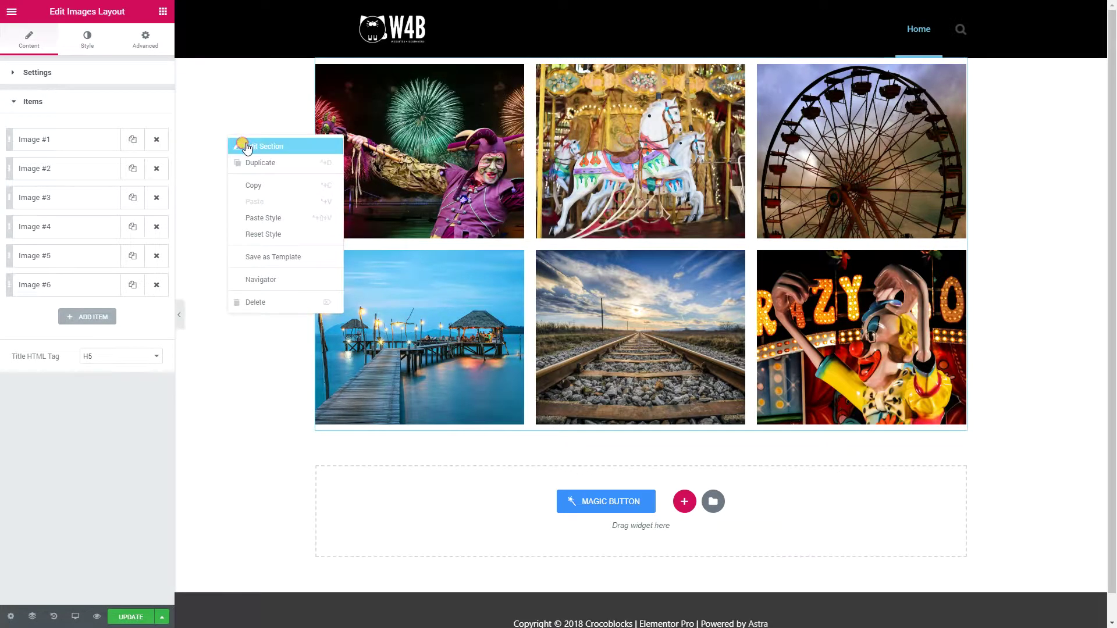
left_click(244, 145)
left_click(130, 144)
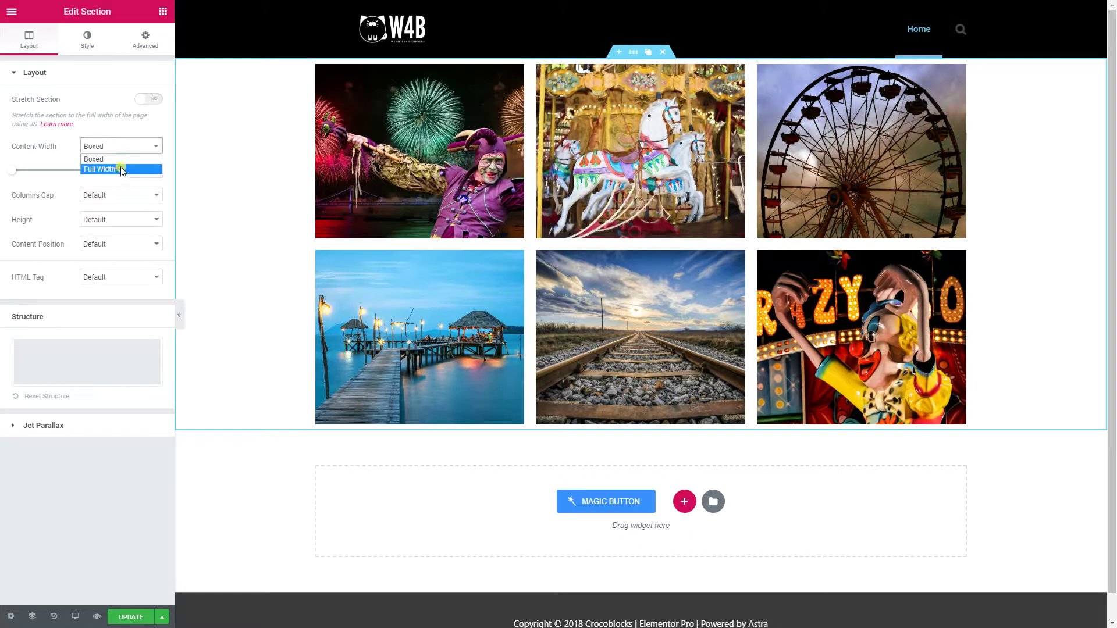
left_click(119, 166)
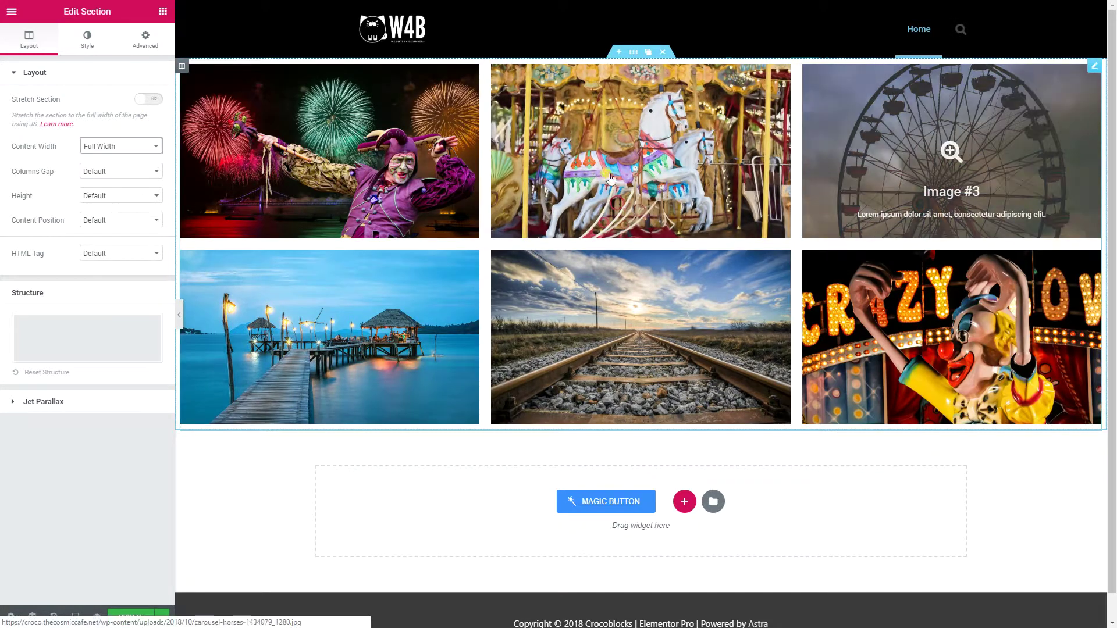
Reduce the Images Layout items margin from 10 to 0, then preview the jester image enlarged
right_click(368, 134)
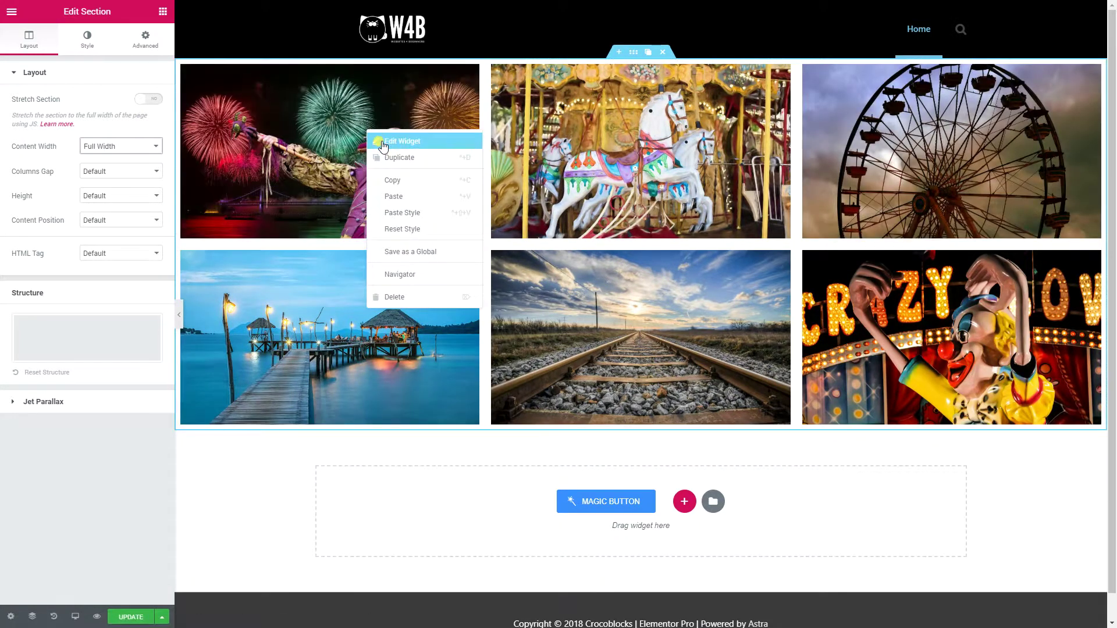
left_click(381, 142)
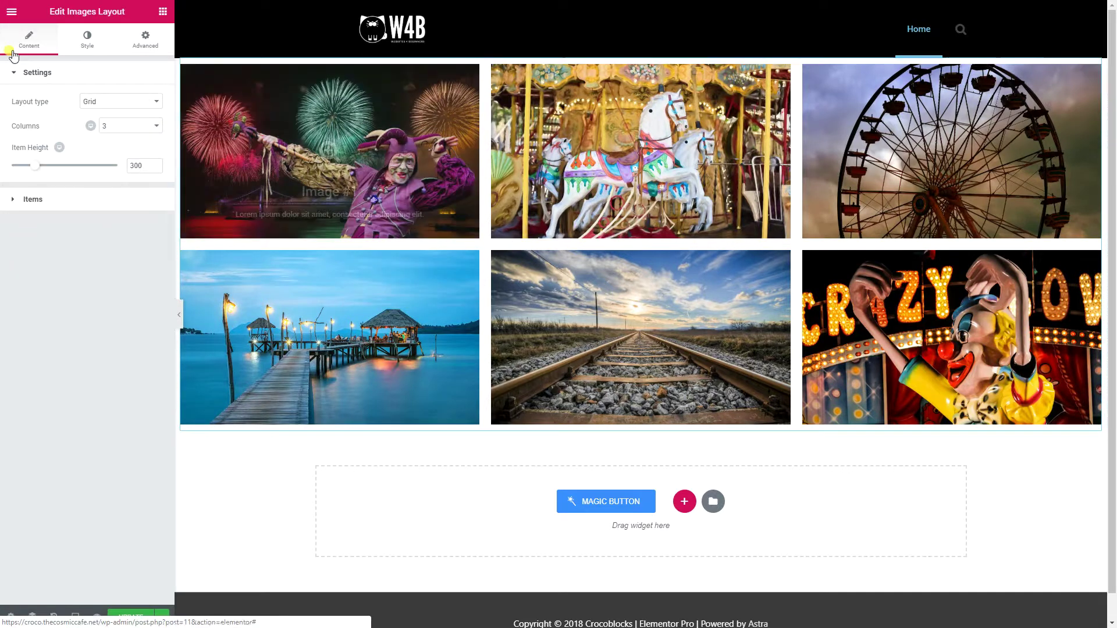
left_click(86, 44)
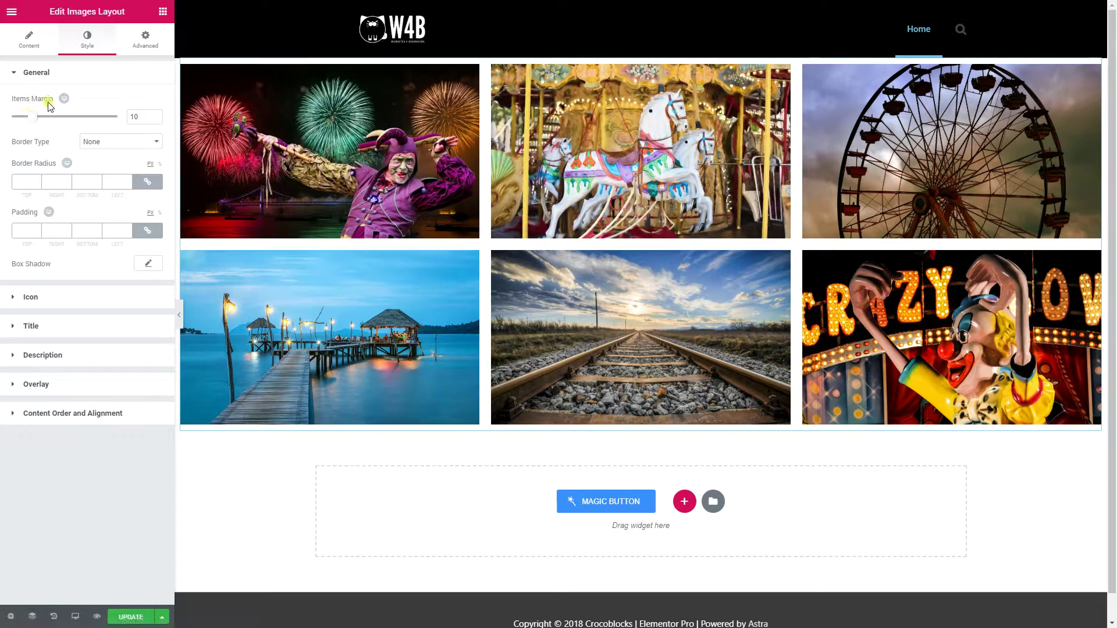
left_click(29, 117)
left_click_drag(30, 119, 2, 119)
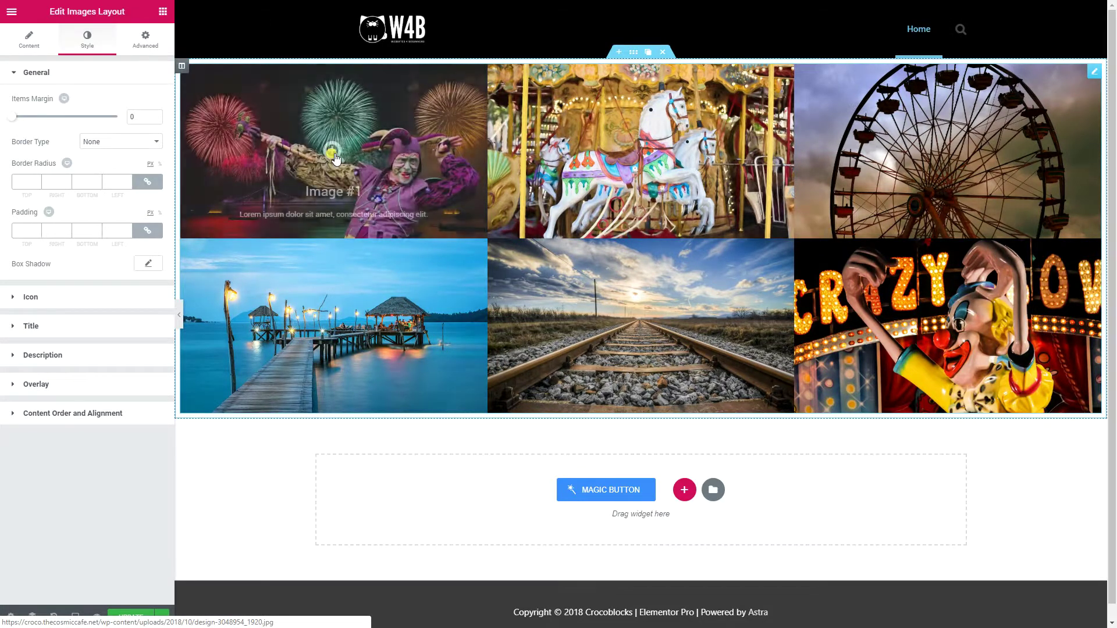
left_click(400, 138)
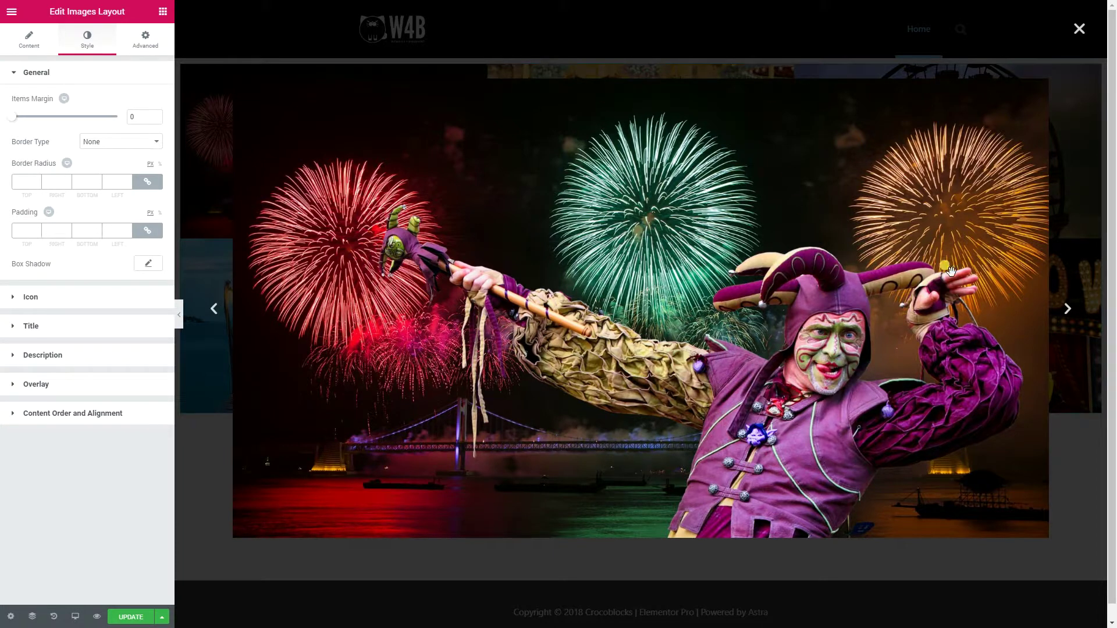
left_click(1068, 310)
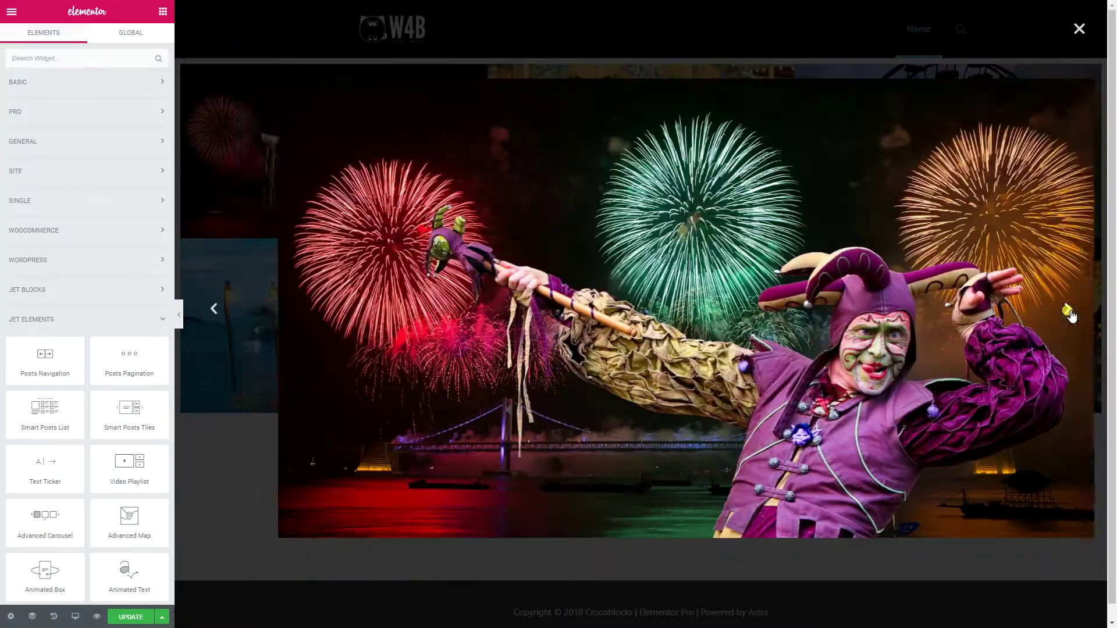
left_click(1069, 312)
left_click(1068, 311)
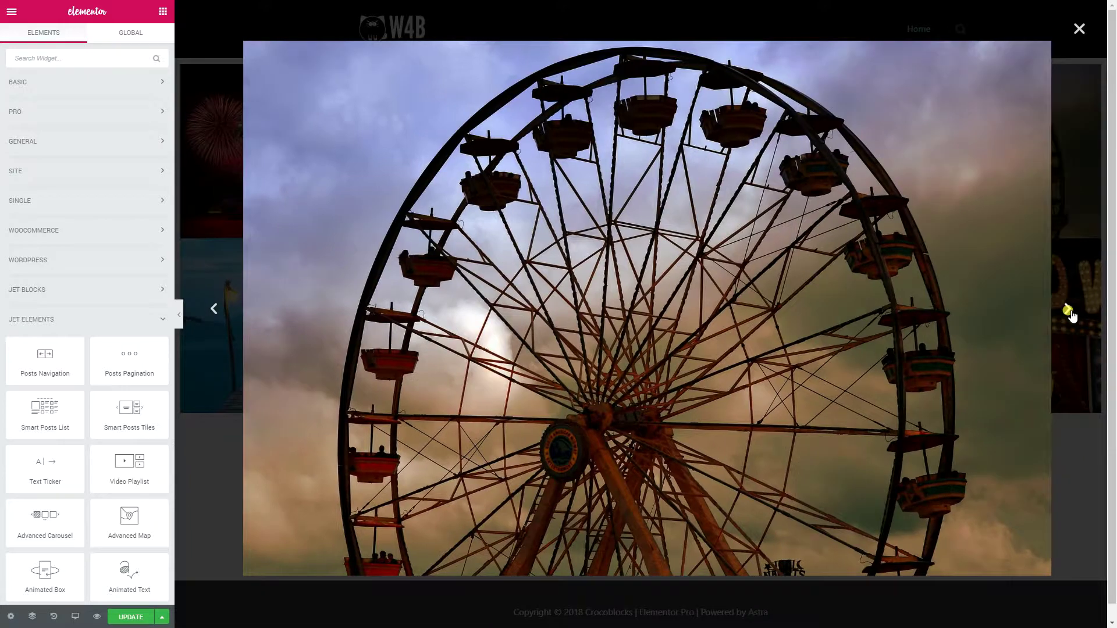
left_click(1068, 311)
left_click(1068, 312)
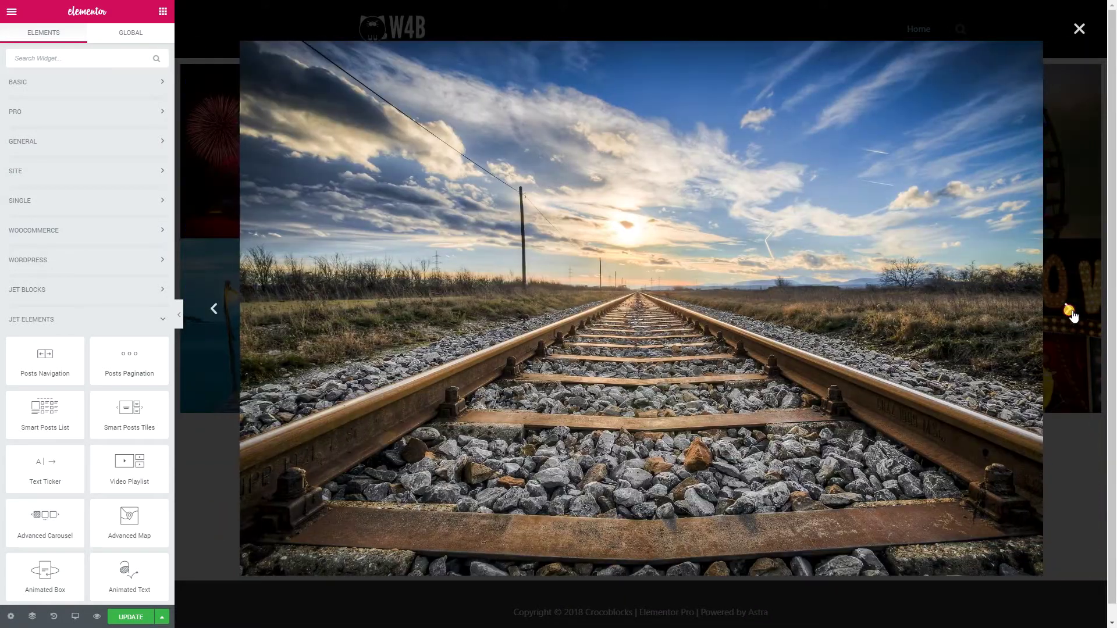
left_click(1071, 312)
left_click(1070, 312)
left_click(1070, 311)
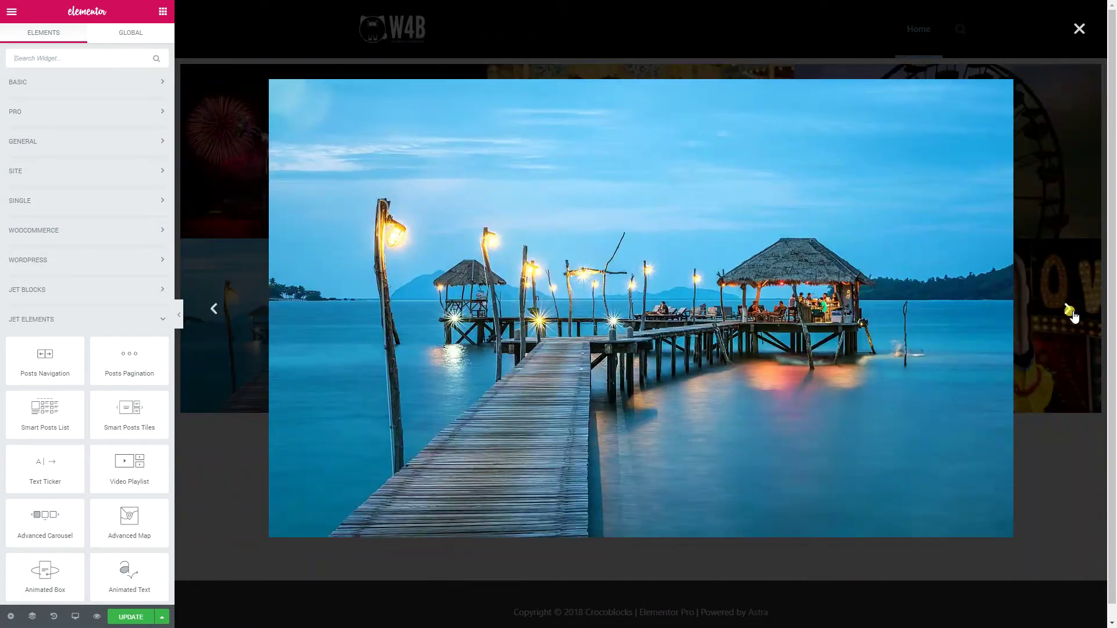
left_click(1071, 312)
left_click(1068, 312)
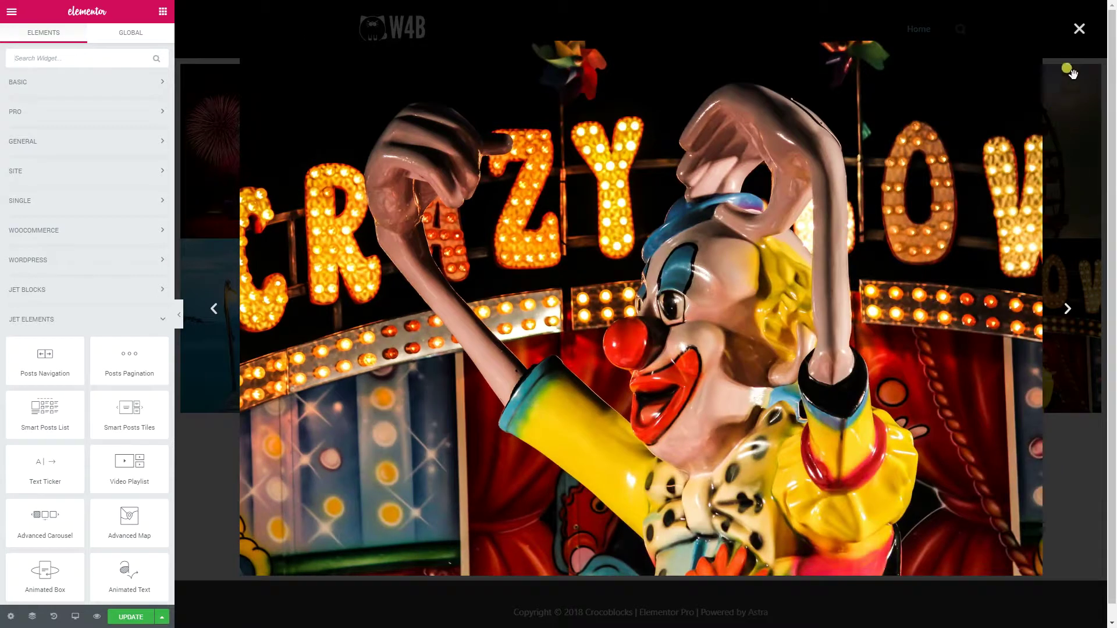
left_click(1078, 32)
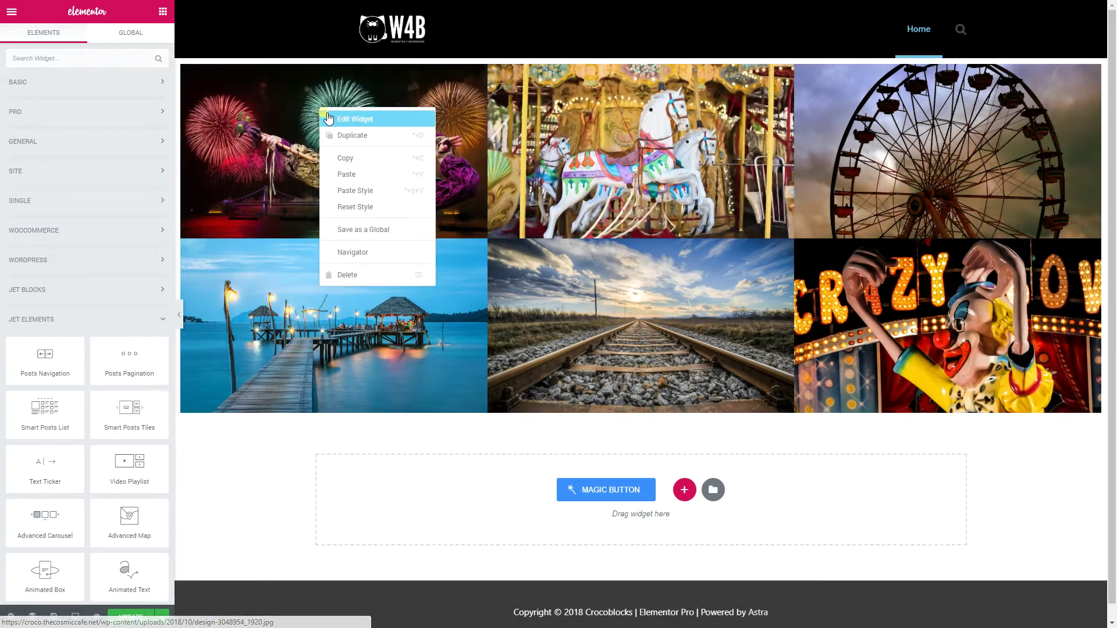
Raise the widget's items margin back to 10 to restore gaps between images
left_click(329, 119)
left_click(87, 40)
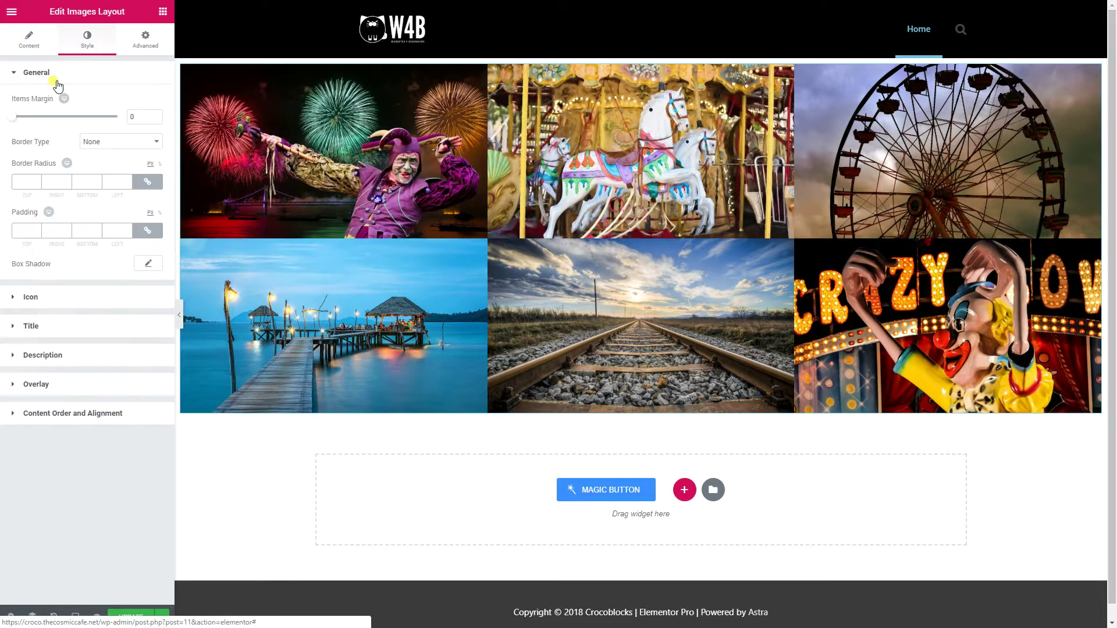
left_click_drag(13, 116, 34, 119)
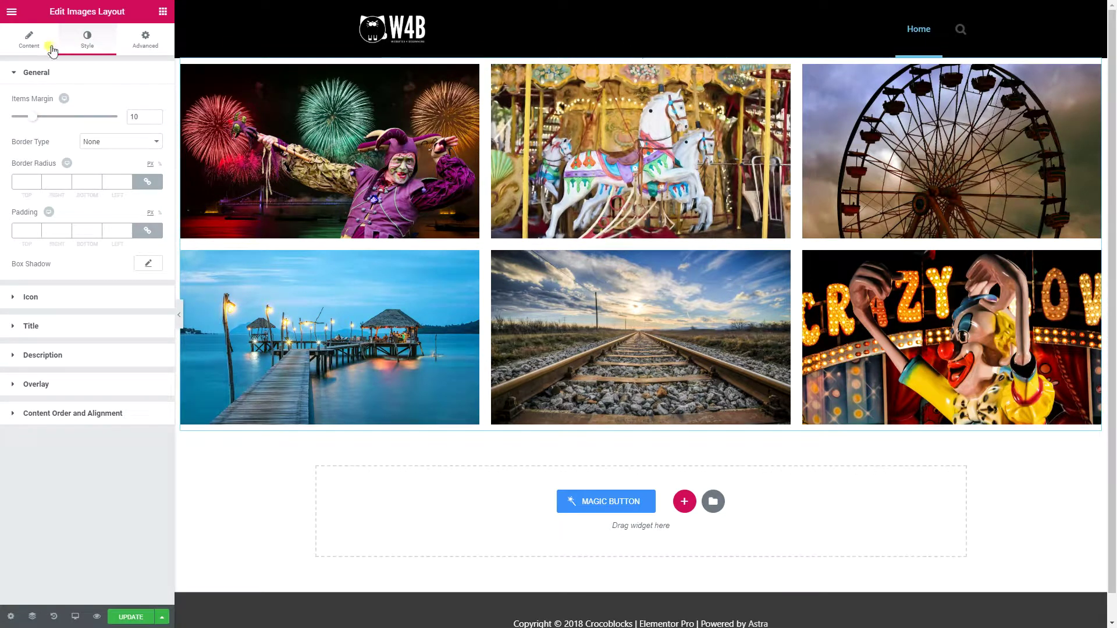
mouse_move(634, 55)
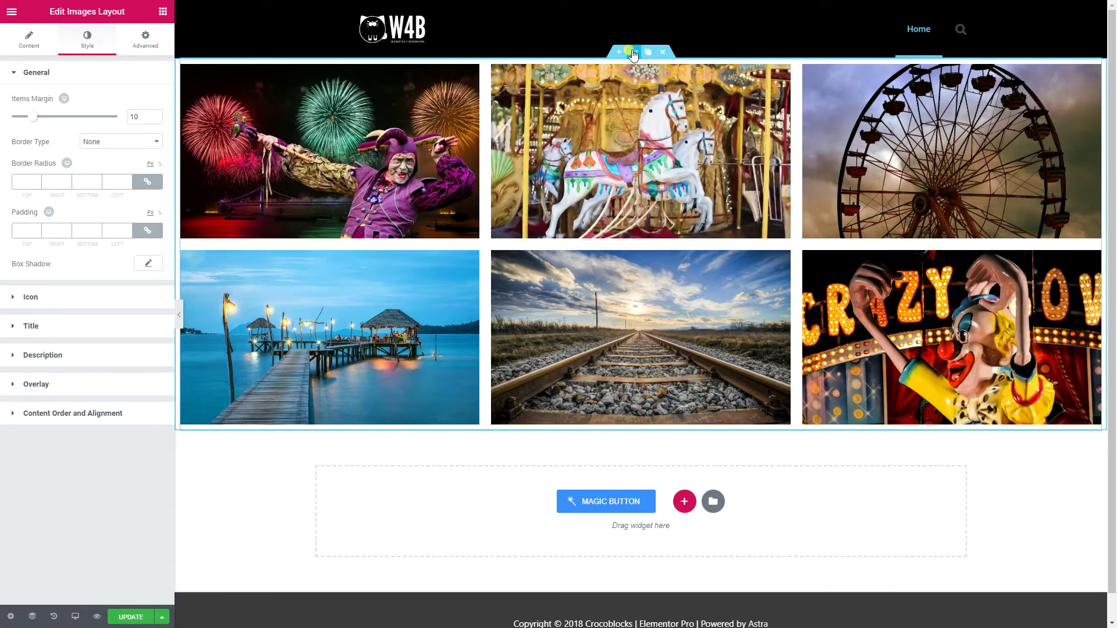
left_click(634, 52)
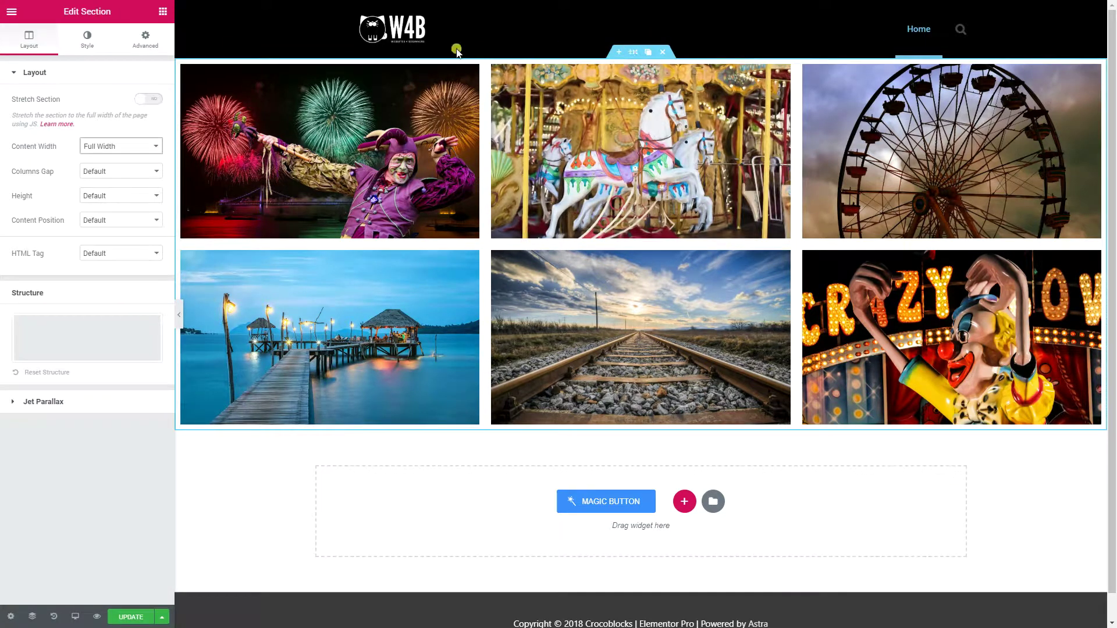
Change the image section's content width from Full Width to Boxed
left_click(114, 150)
left_click(118, 156)
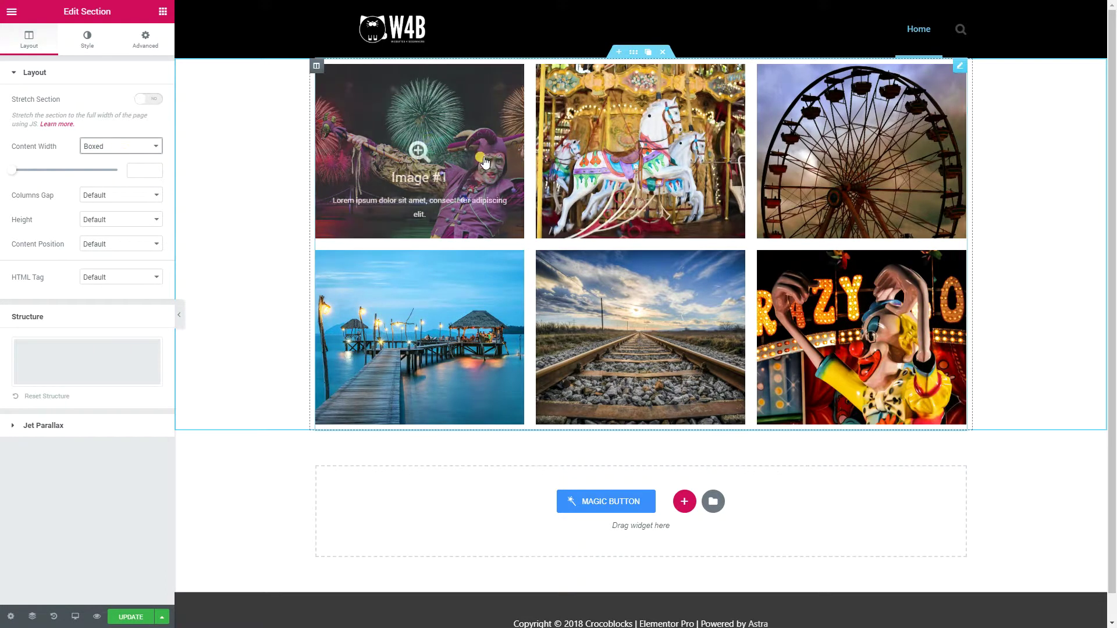
right_click(437, 107)
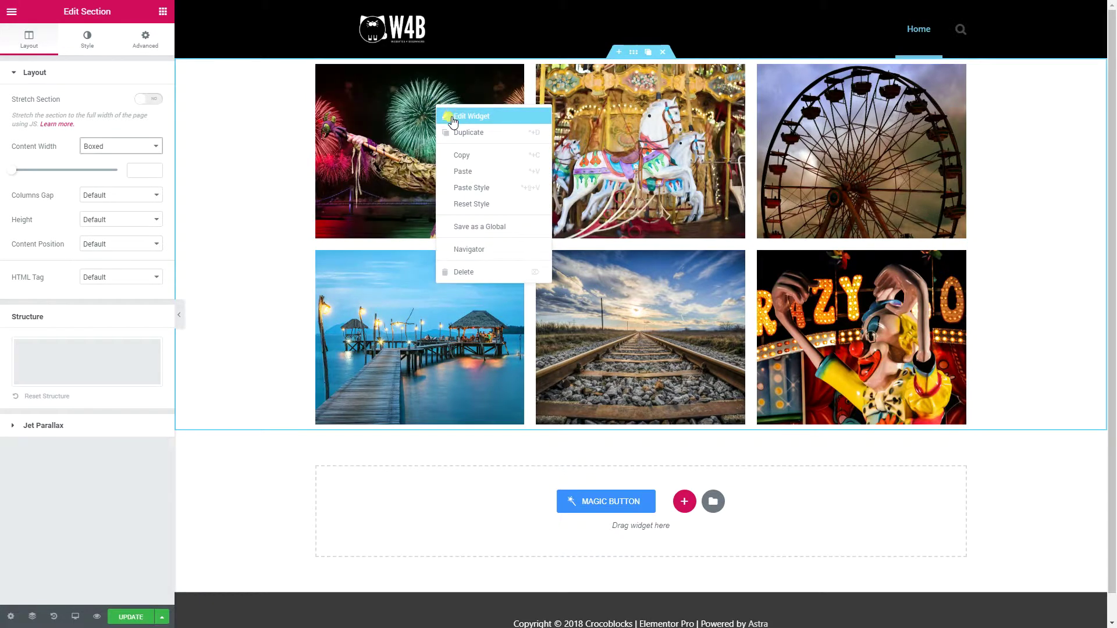
Expand Image #1 in the widget's Items list and preview the first image's lightbox
left_click(450, 116)
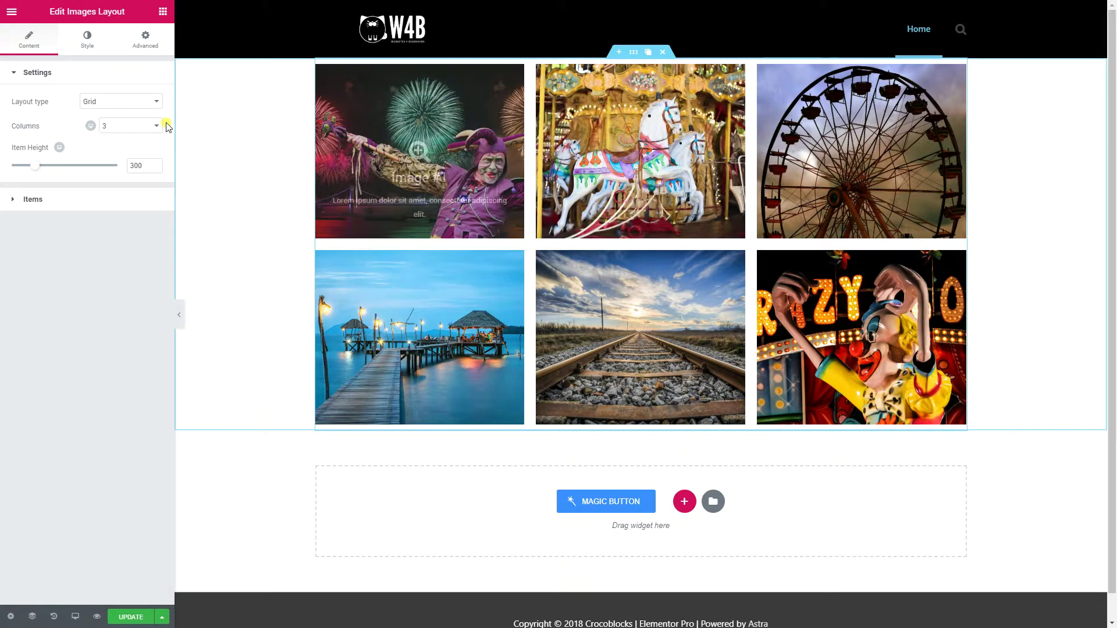
left_click(26, 200)
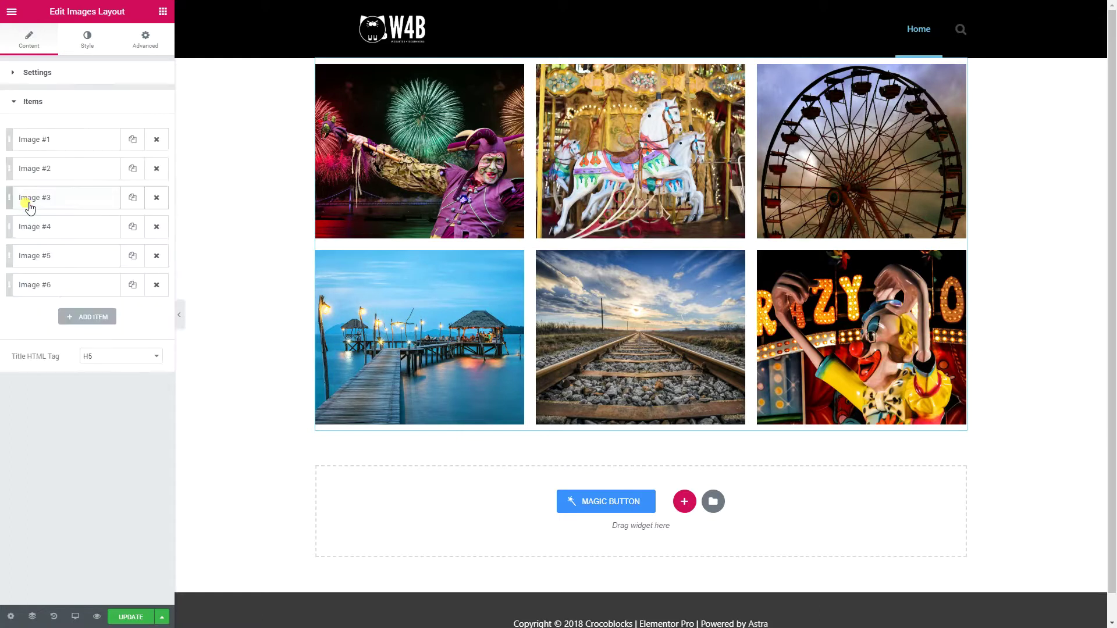
left_click(51, 146)
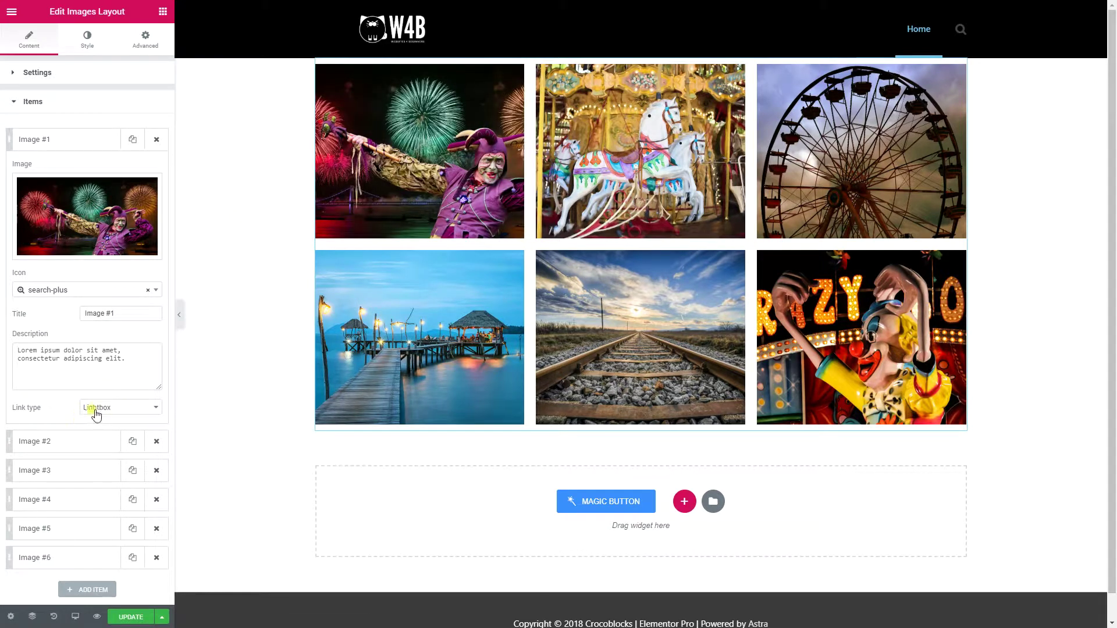
left_click(467, 144)
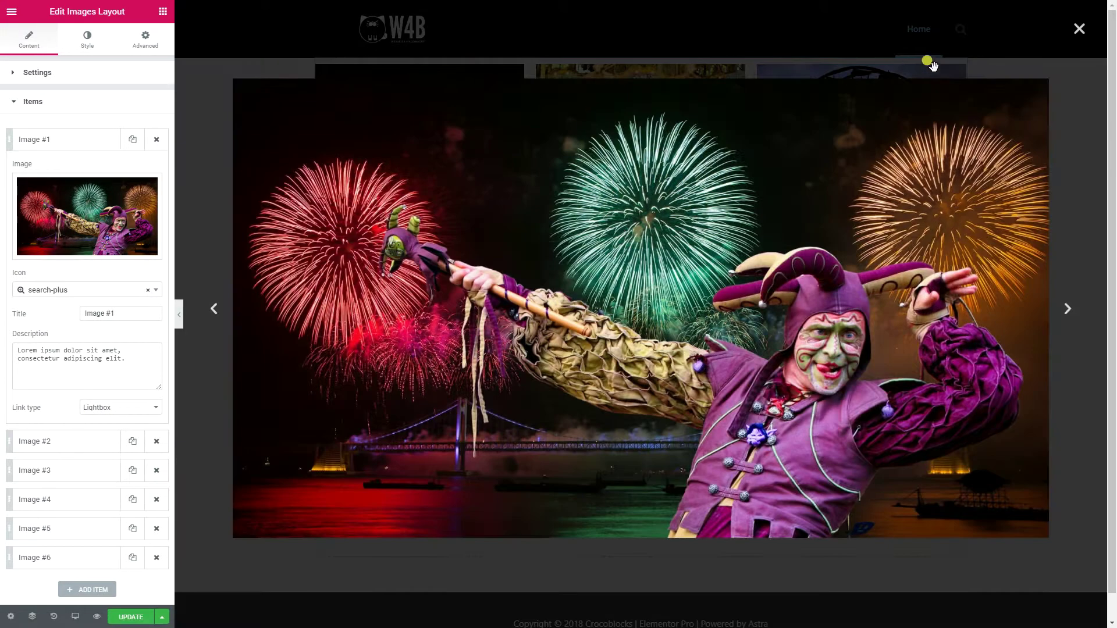
left_click(1079, 28)
Switch Image #1's link type to External, then back to Lightbox
right_click(413, 156)
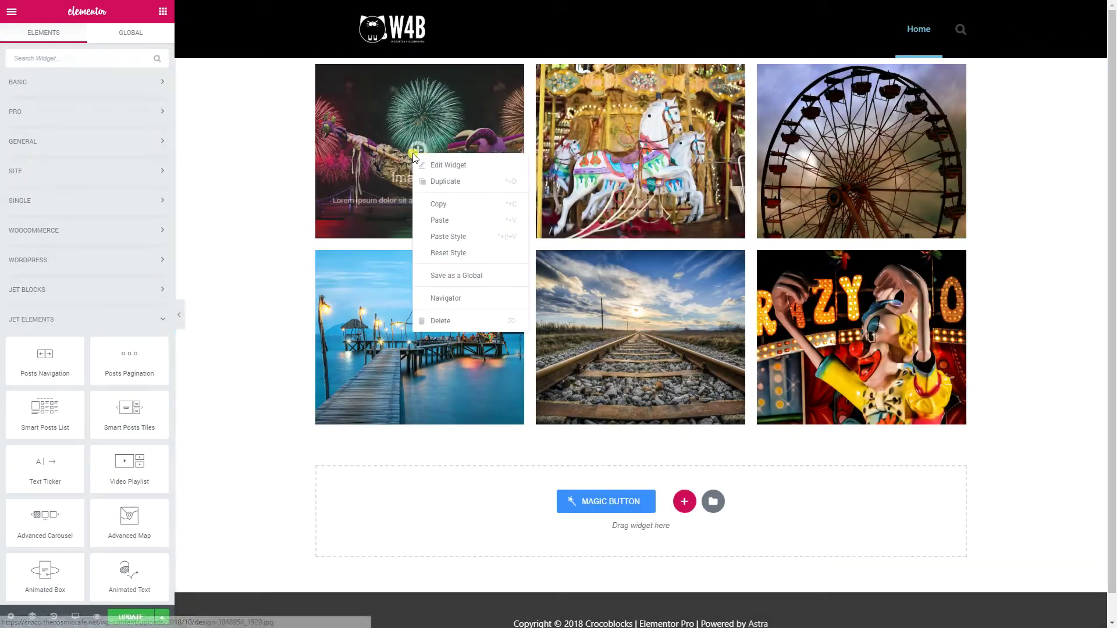
left_click(445, 165)
left_click(45, 205)
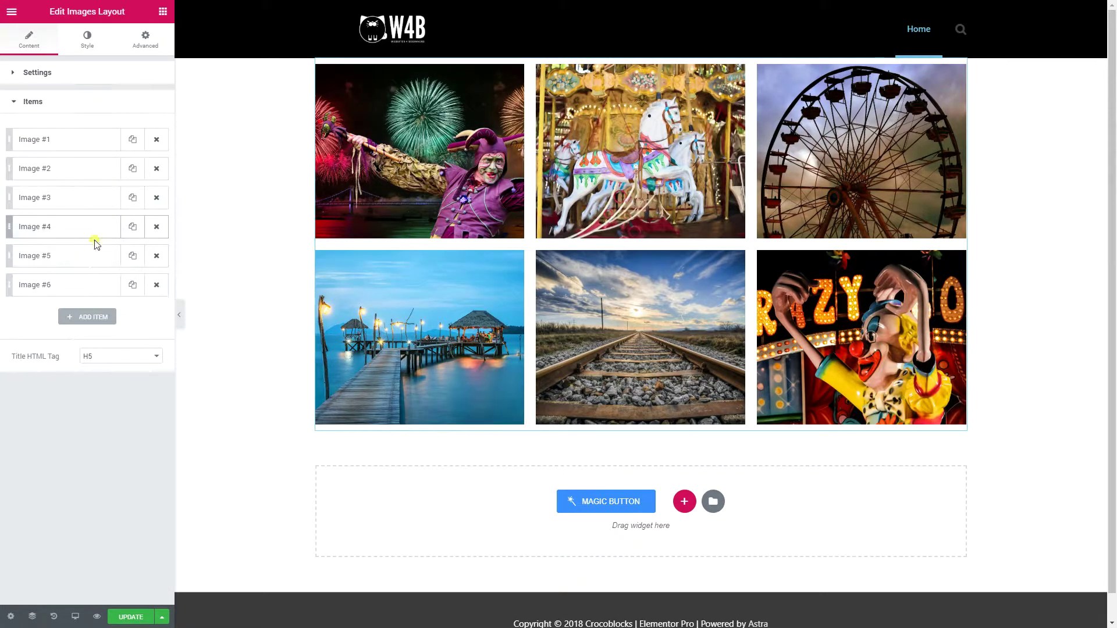
left_click(64, 140)
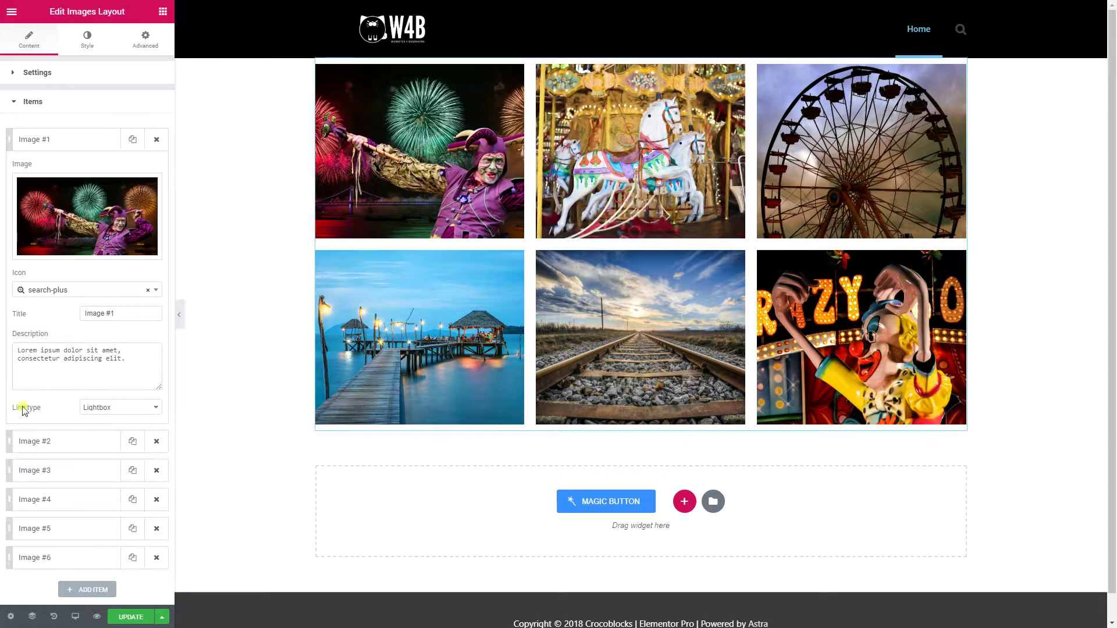
left_click(96, 409)
left_click(102, 429)
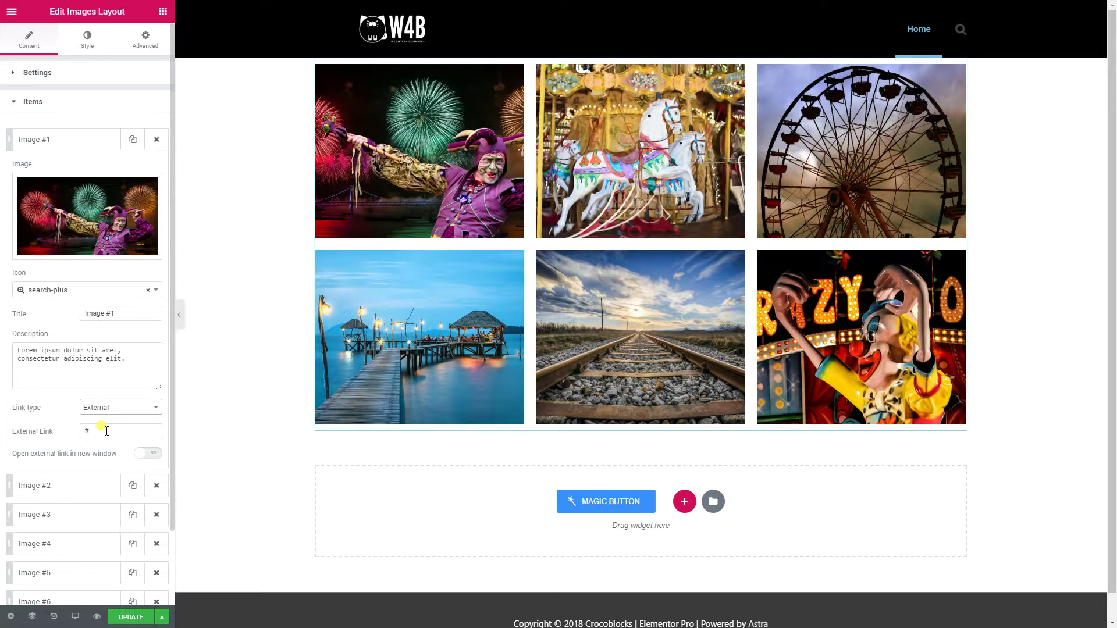
left_click(107, 409)
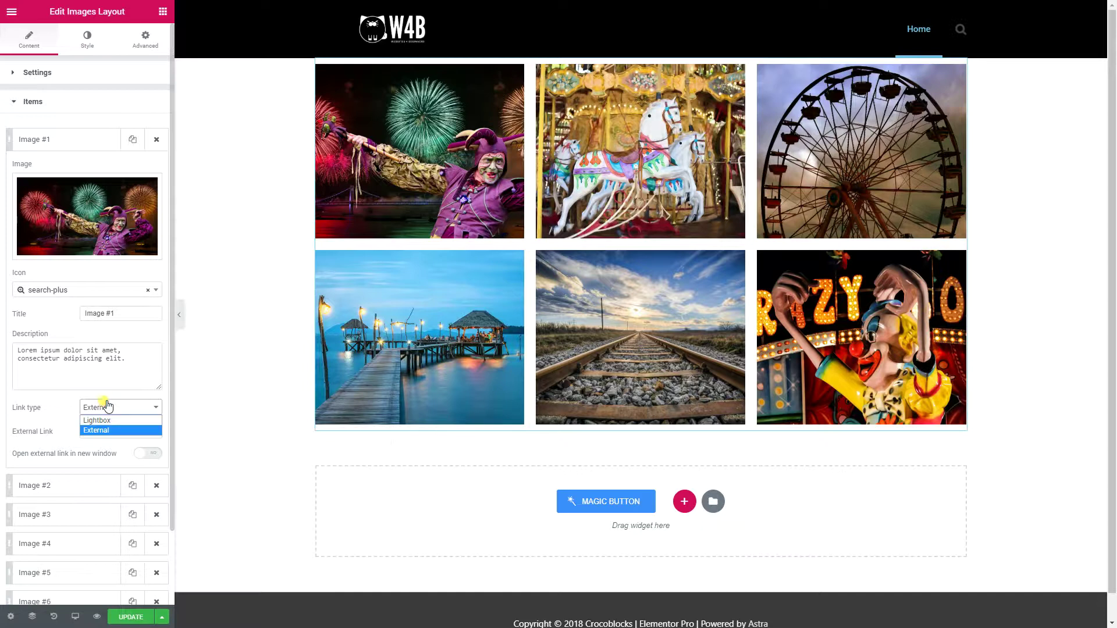
left_click(103, 416)
left_click(64, 151)
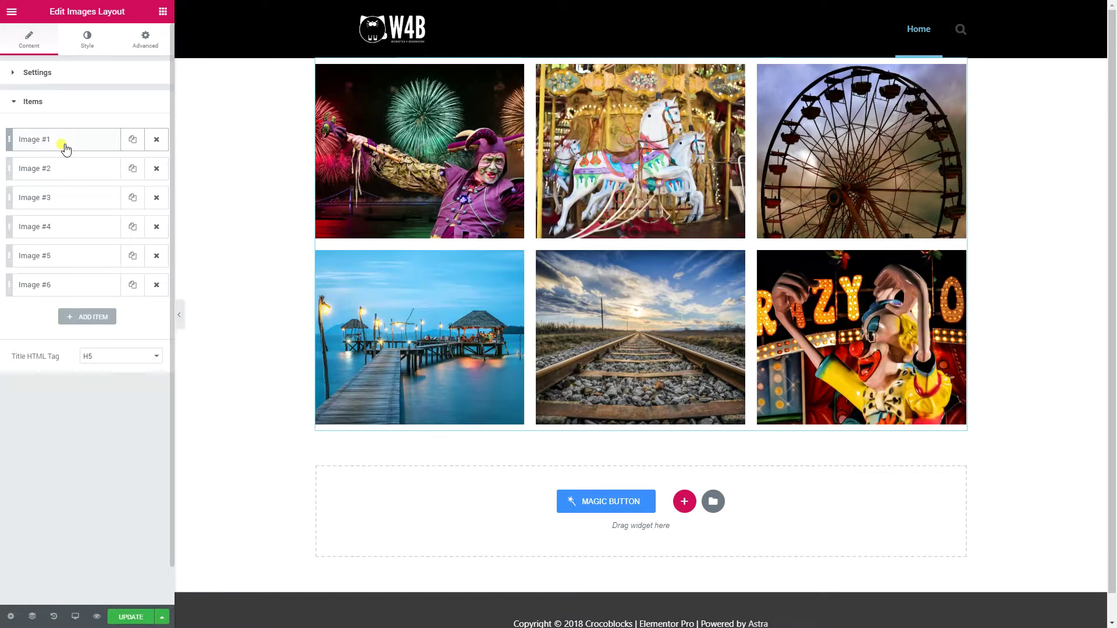
Change the gallery's Layout type from Grid to Masonry, keeping three columns
left_click(25, 102)
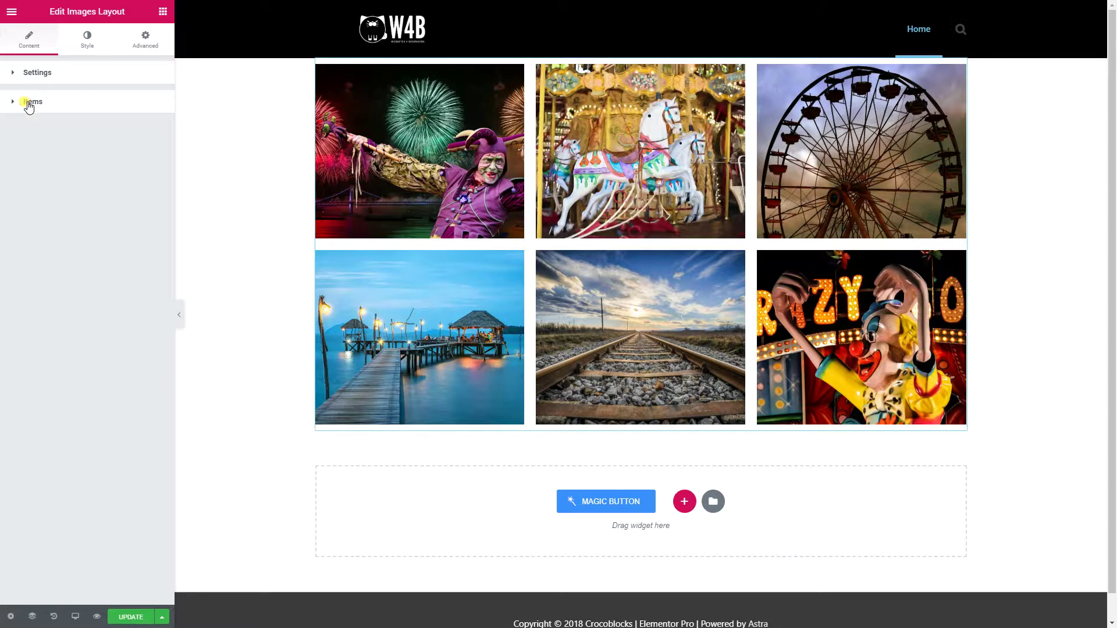
left_click(33, 78)
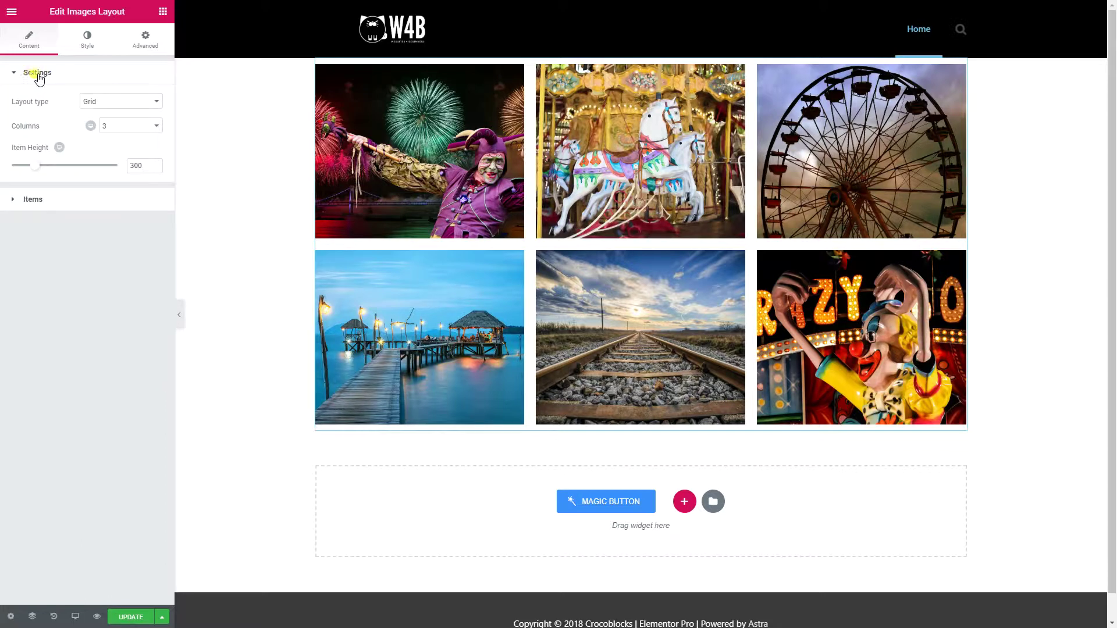
left_click(126, 105)
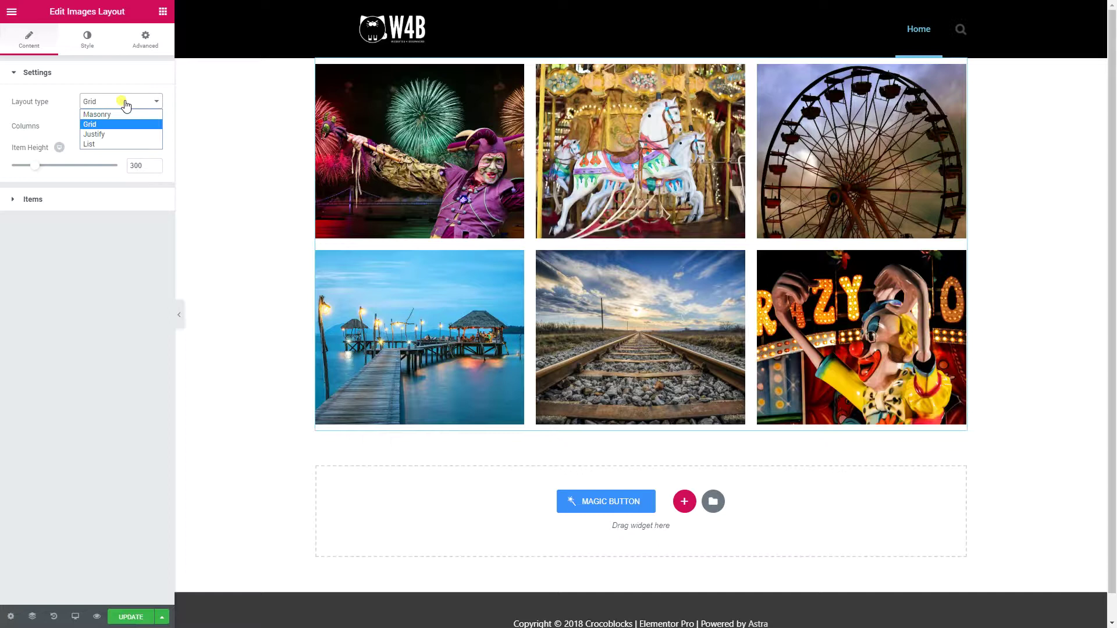
left_click(97, 115)
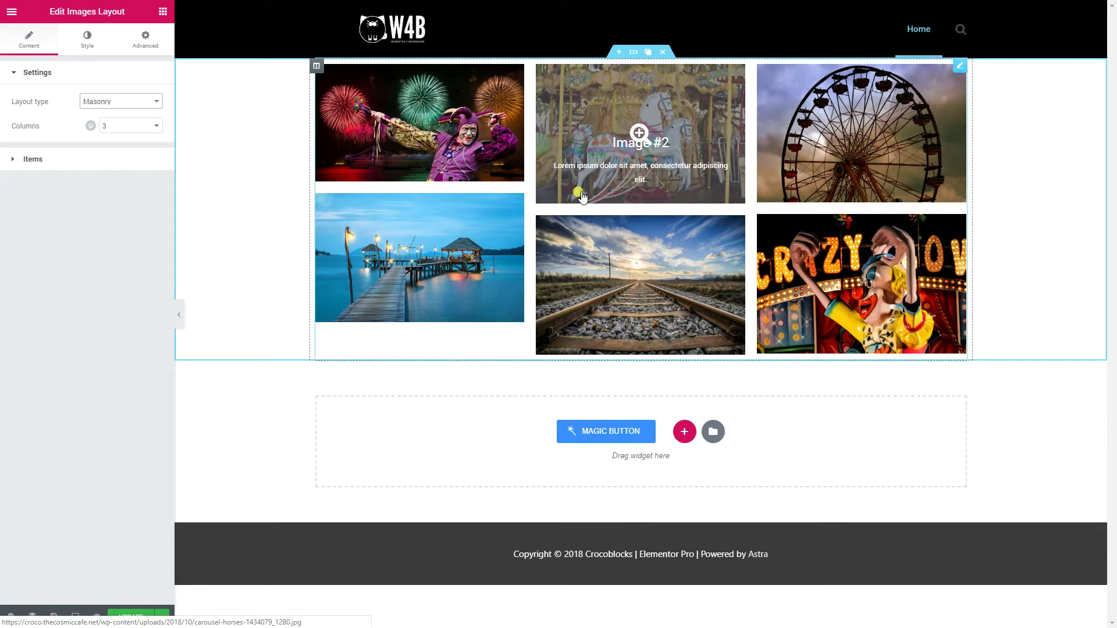
right_click(418, 261)
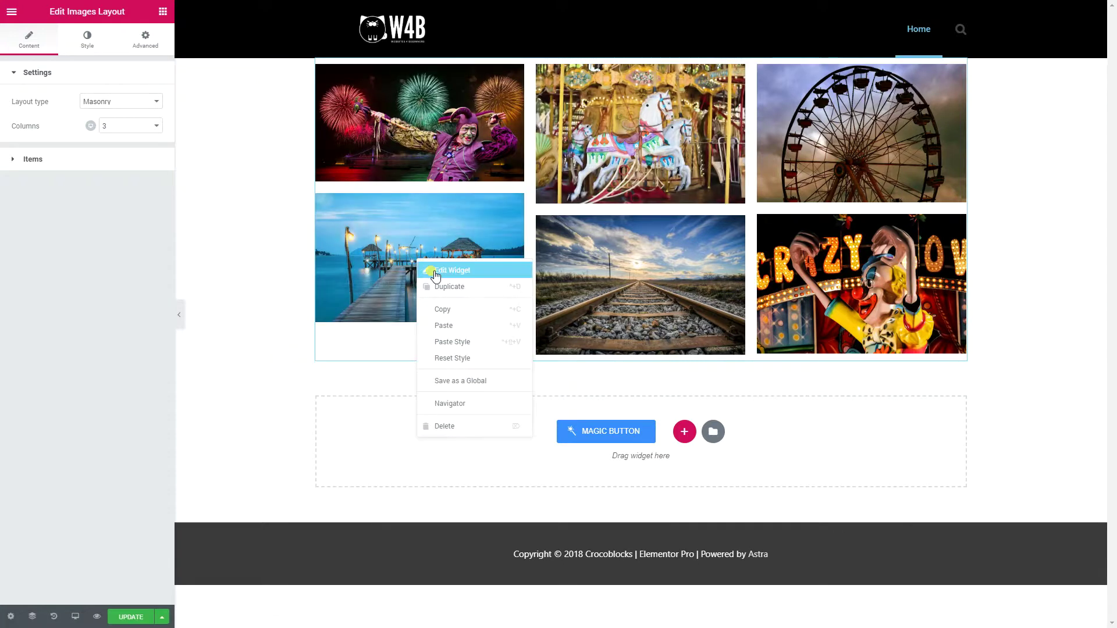
Replace Image #4's jetty picture with the colourful Ferris wheel photo
left_click(14, 160)
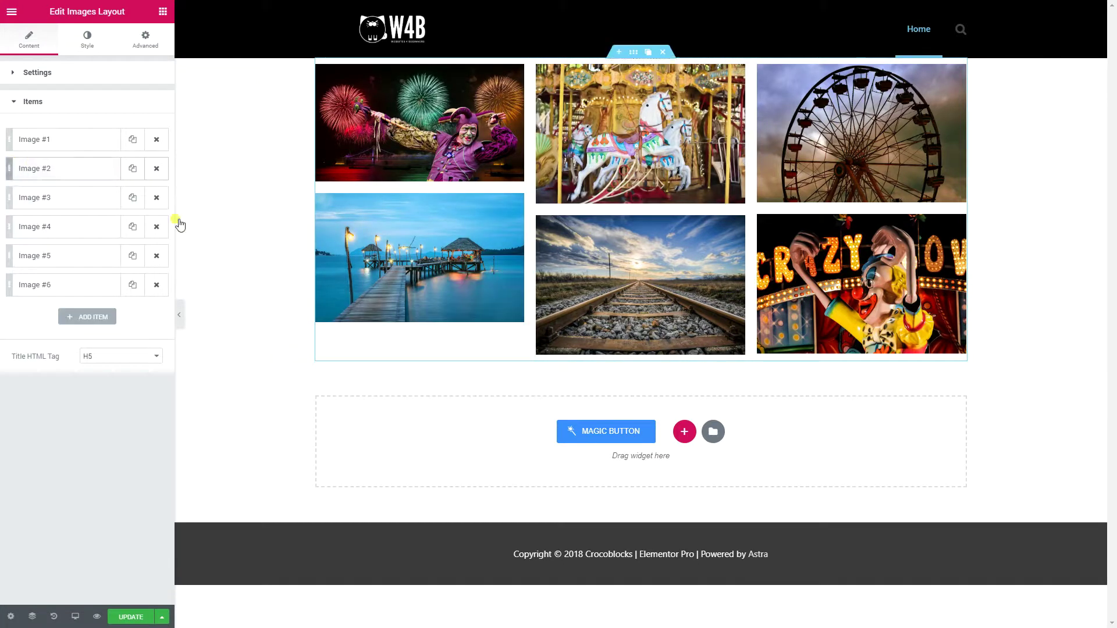
left_click(44, 227)
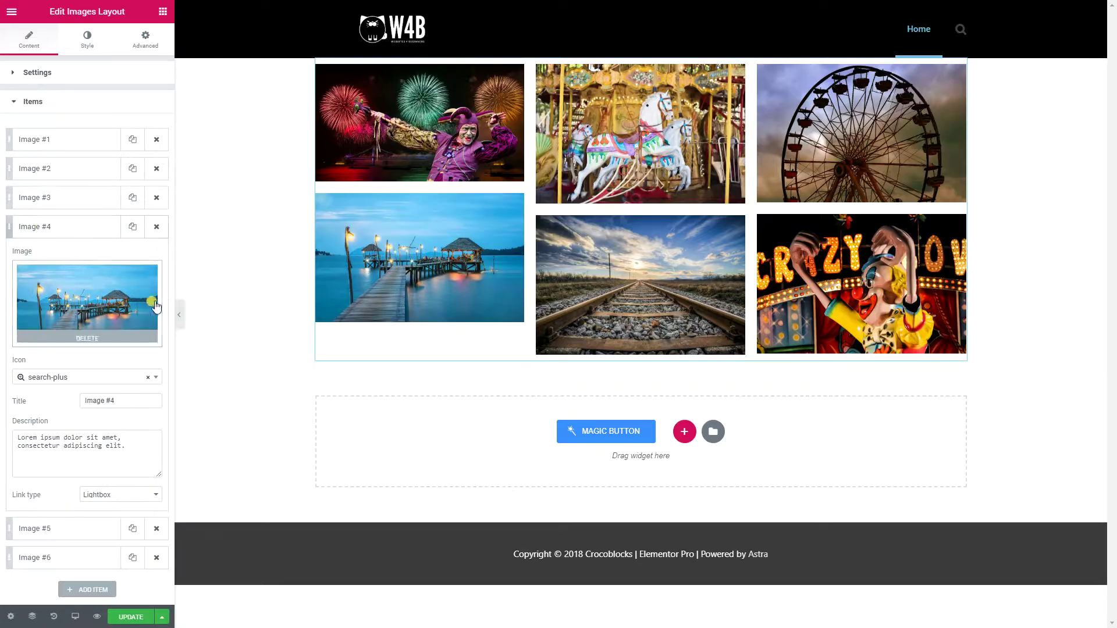
left_click(85, 310)
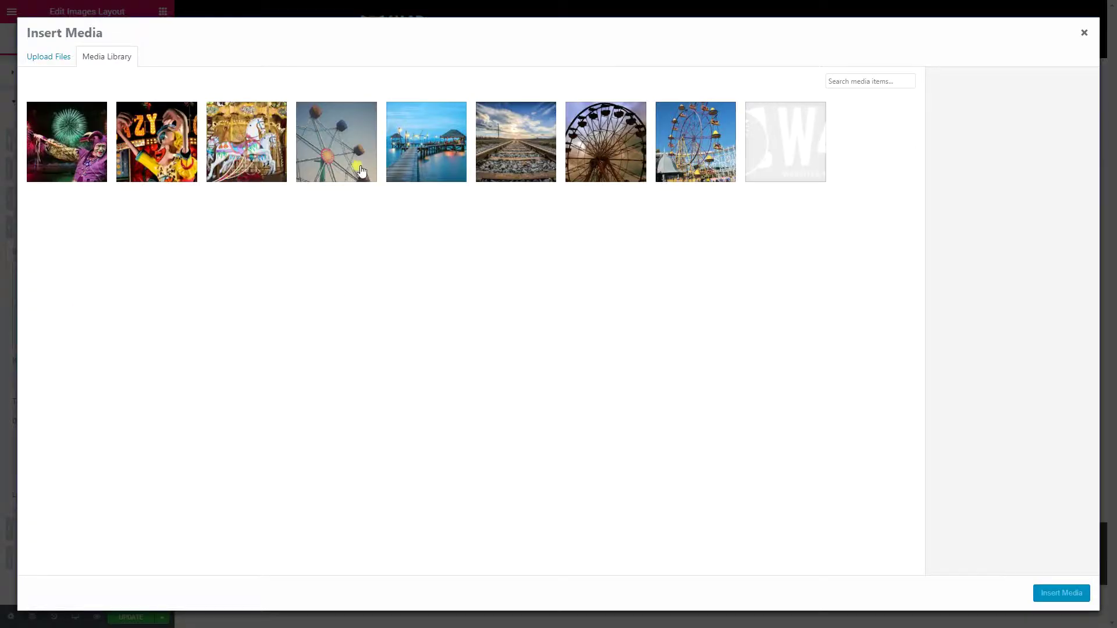
left_click(608, 152)
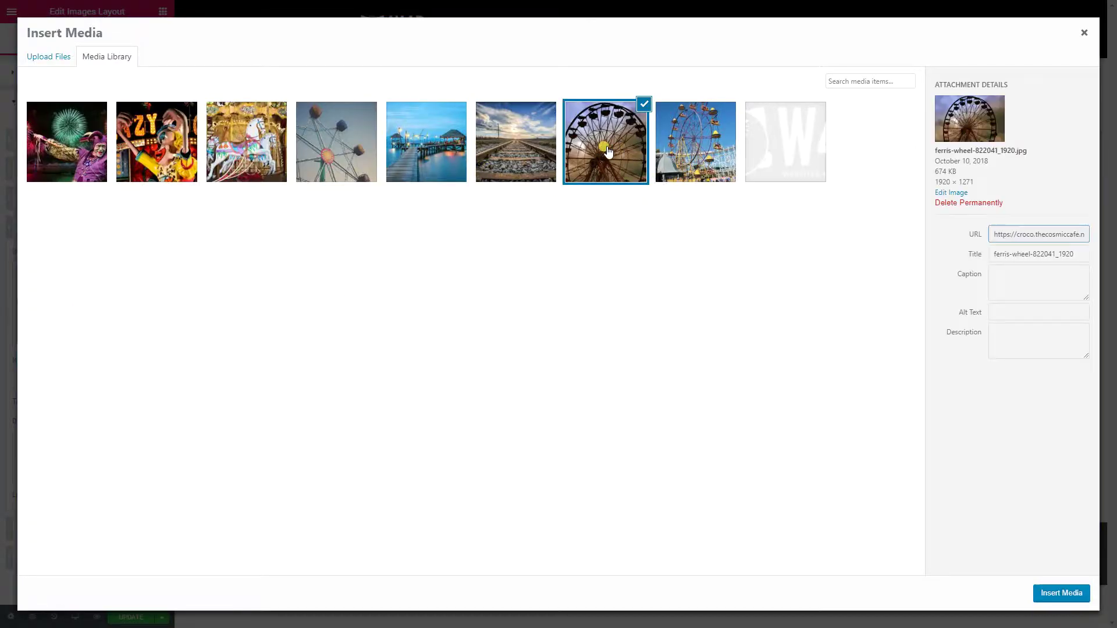
left_click(1085, 36)
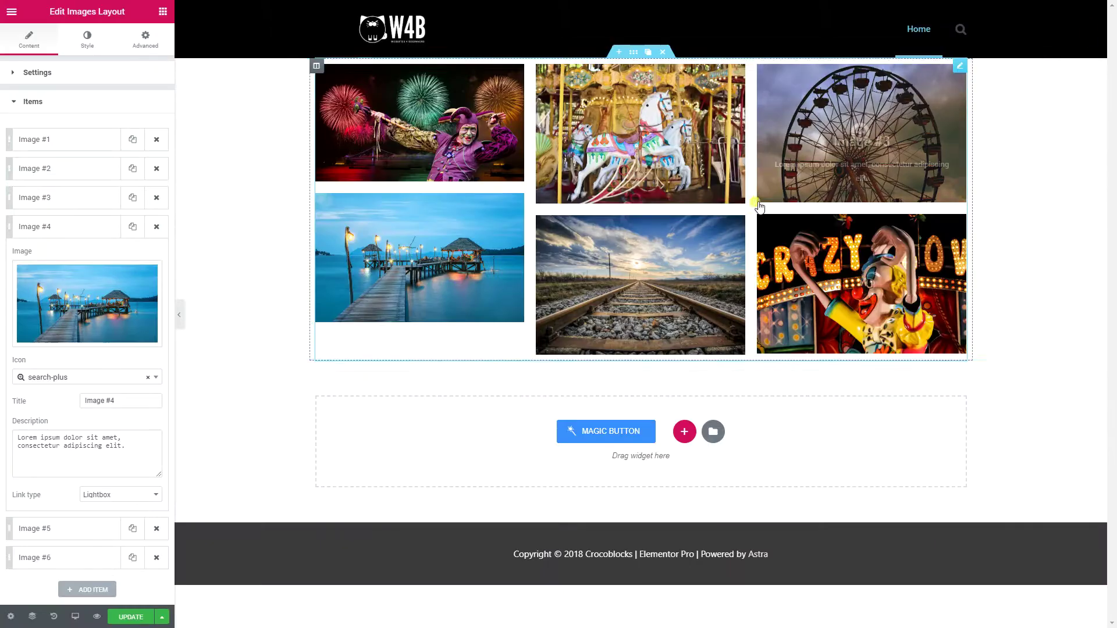
left_click(84, 311)
left_click(675, 150)
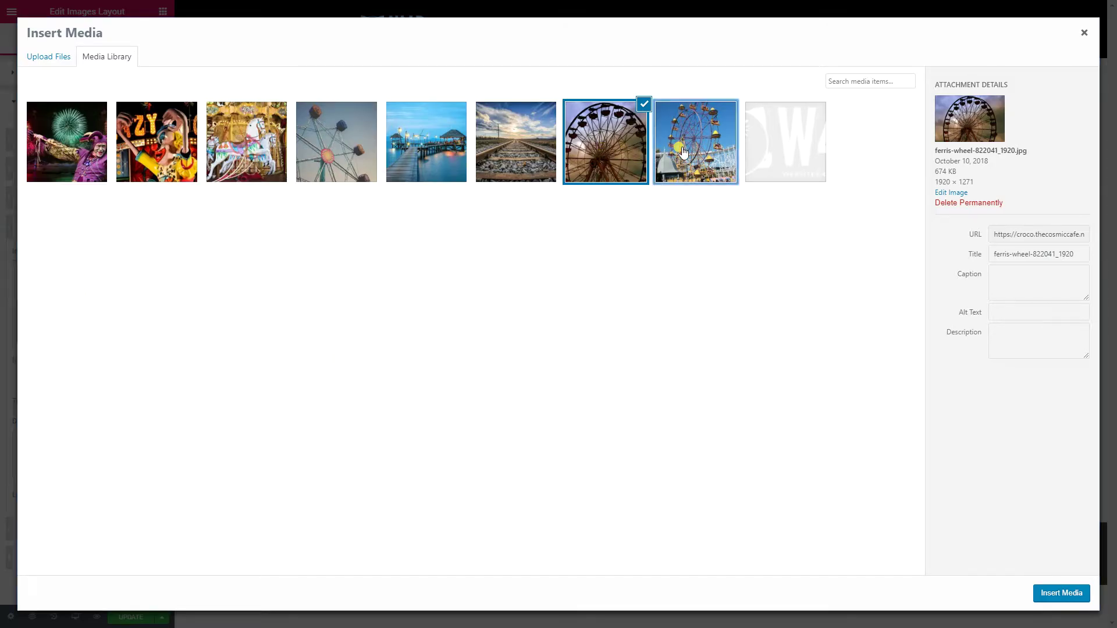
left_click(1054, 592)
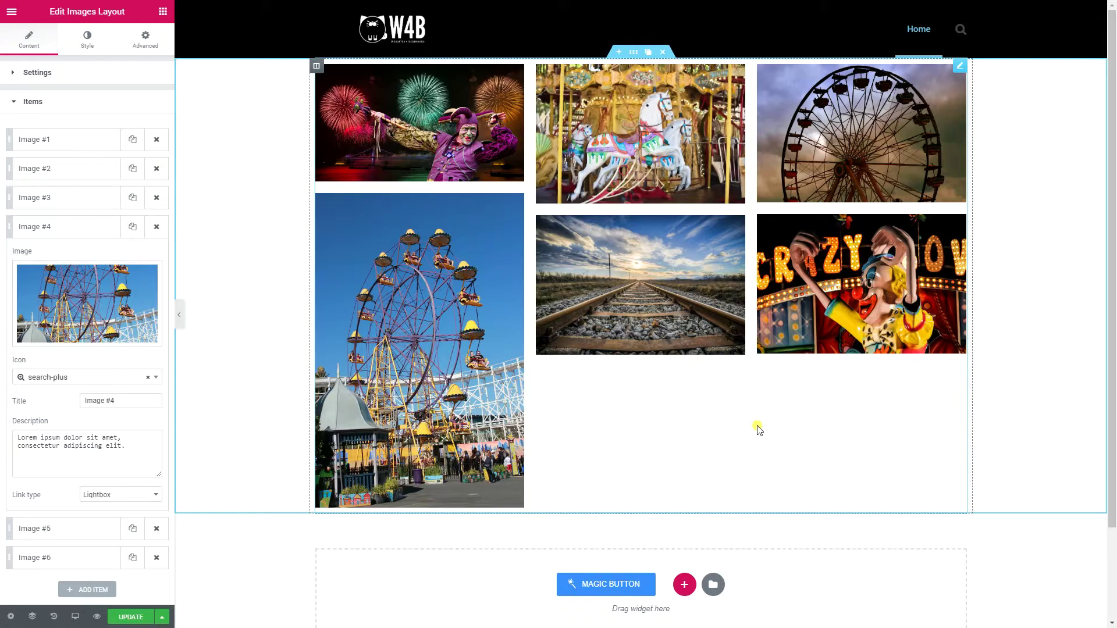
Move Image #4, the Ferris wheel photo, to the top of the Items list
left_click(35, 232)
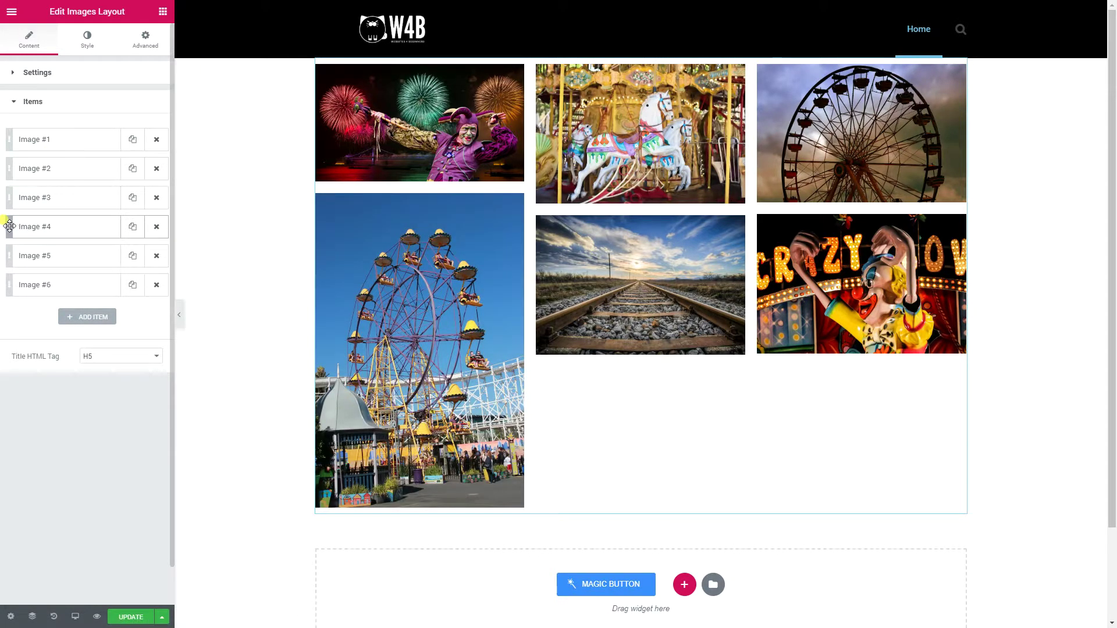
left_click_drag(8, 226, 12, 135)
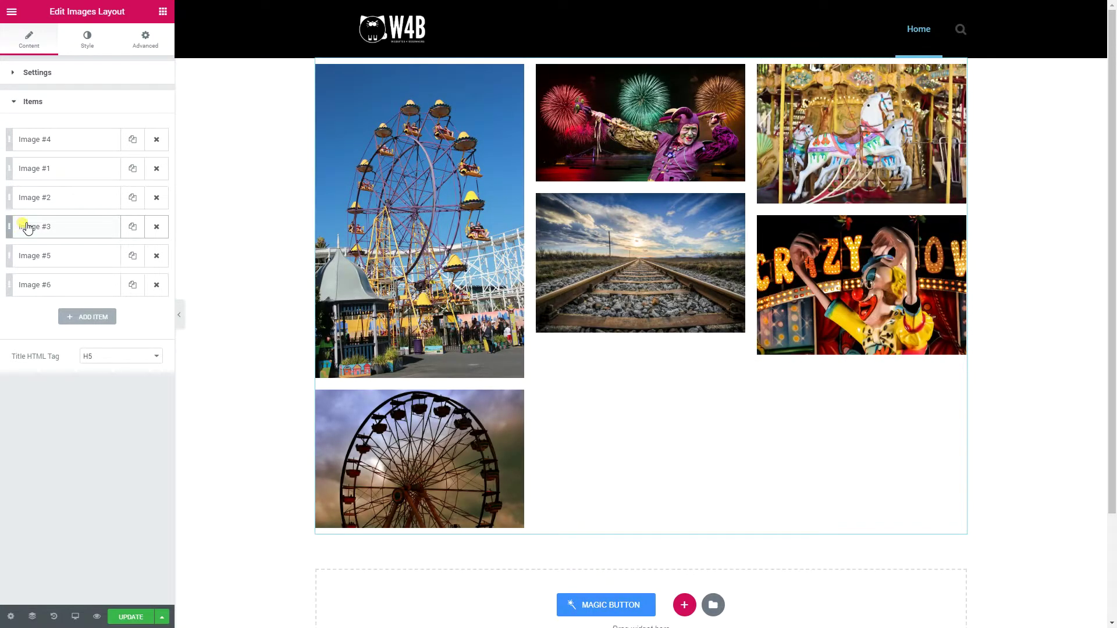
left_click(47, 73)
Set the Masonry gallery to 2 columns
left_click(149, 131)
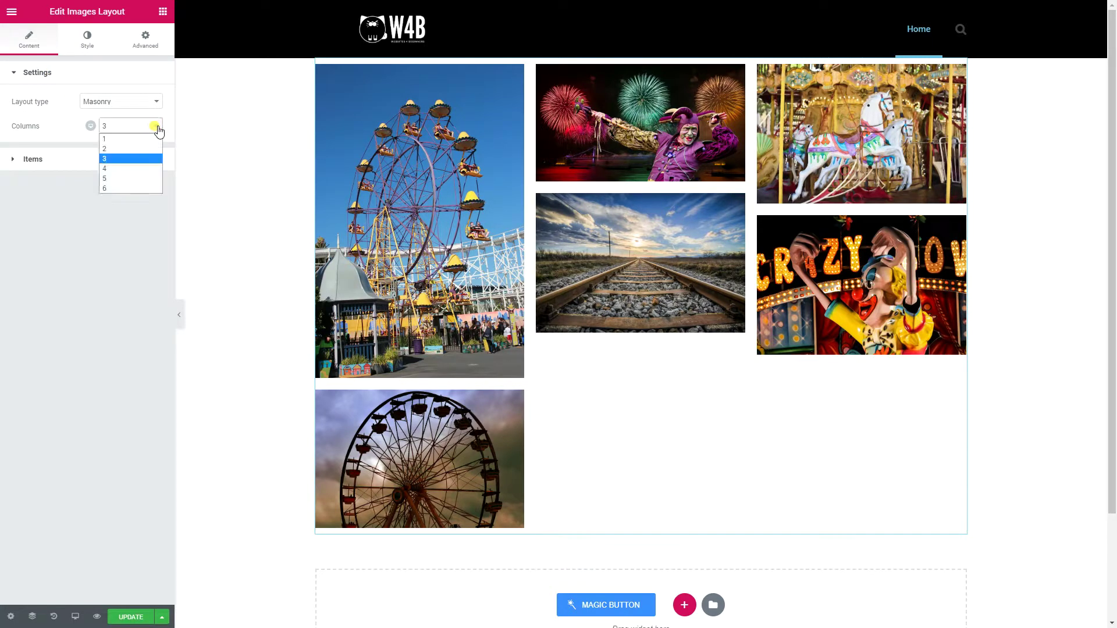
left_click(134, 147)
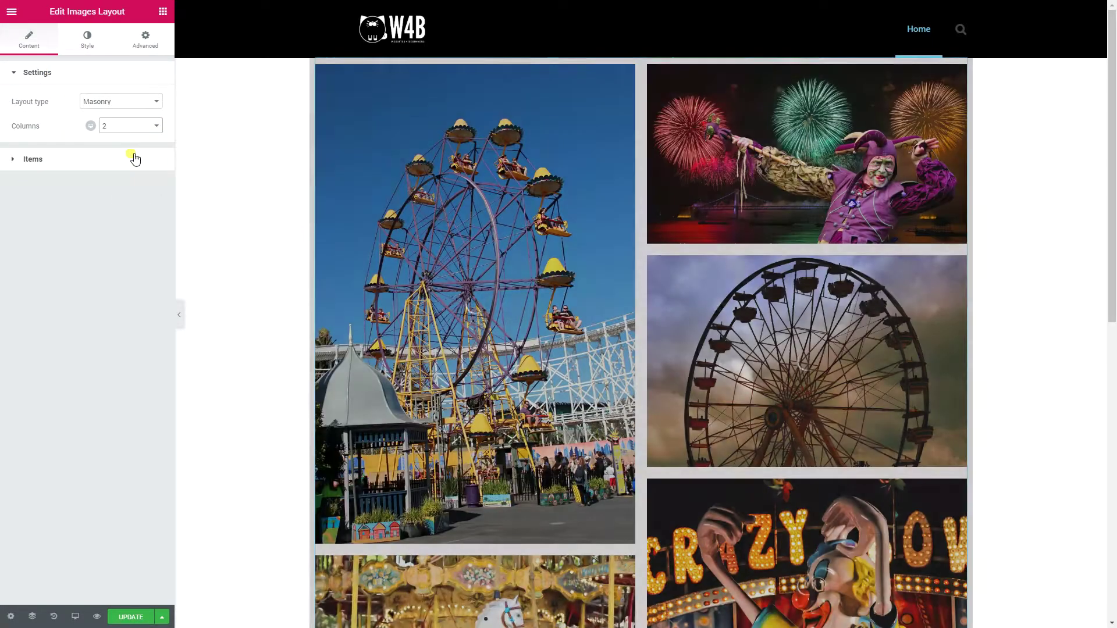
scroll(723, 317, "down", 8)
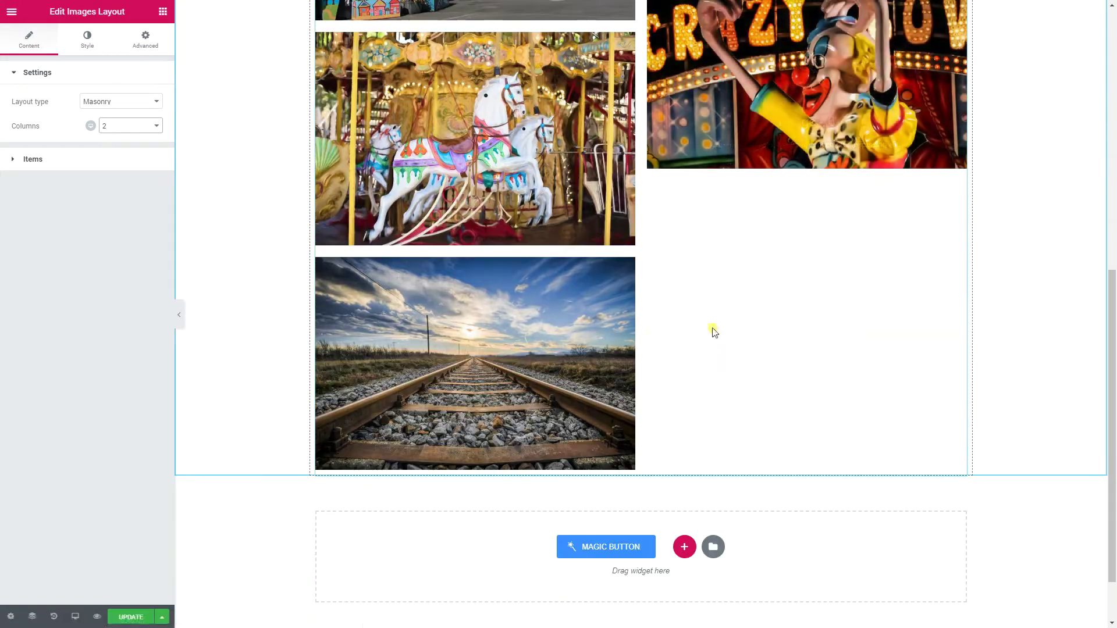
scroll(526, 299, "up", 7)
scroll(512, 337, "down", 5)
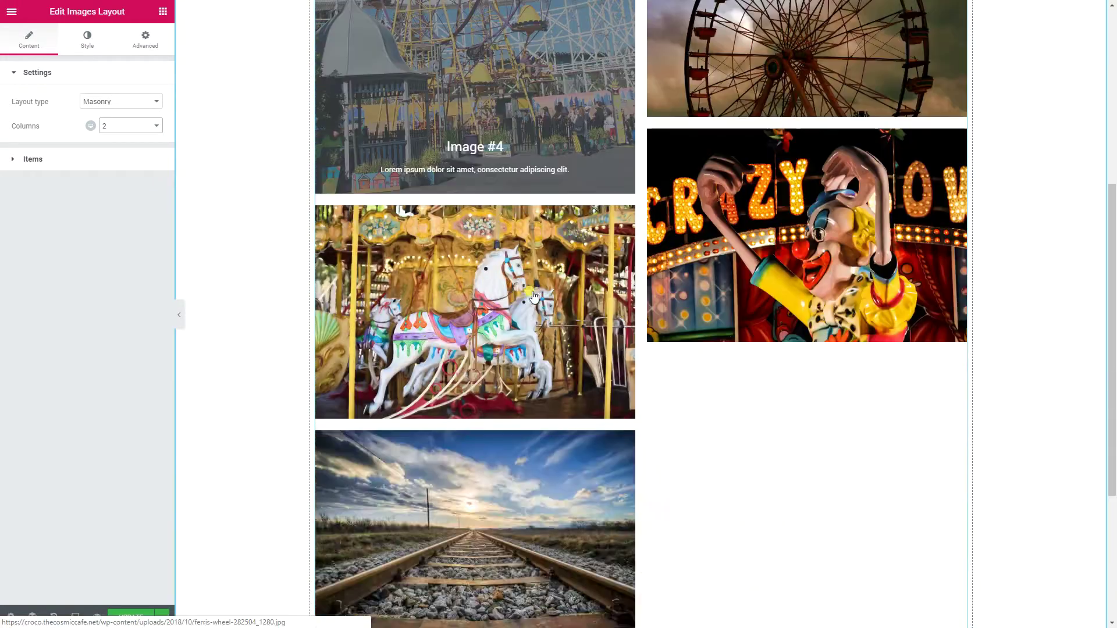
scroll(519, 364, "up", 7)
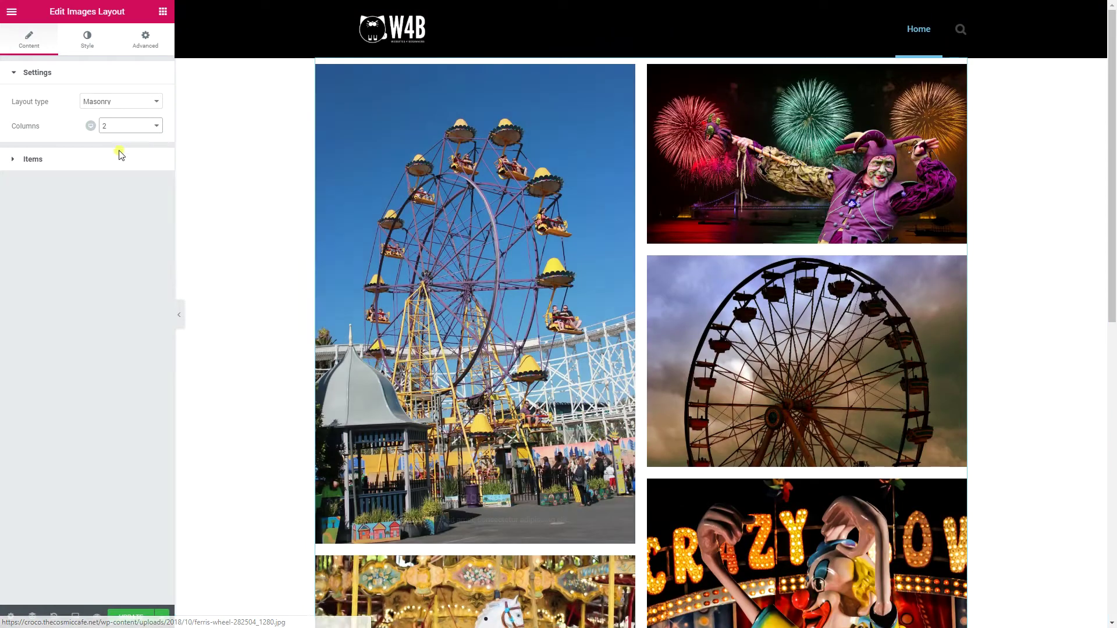
Move Image #5, the railway photo, to the top of the Items list
left_click(20, 161)
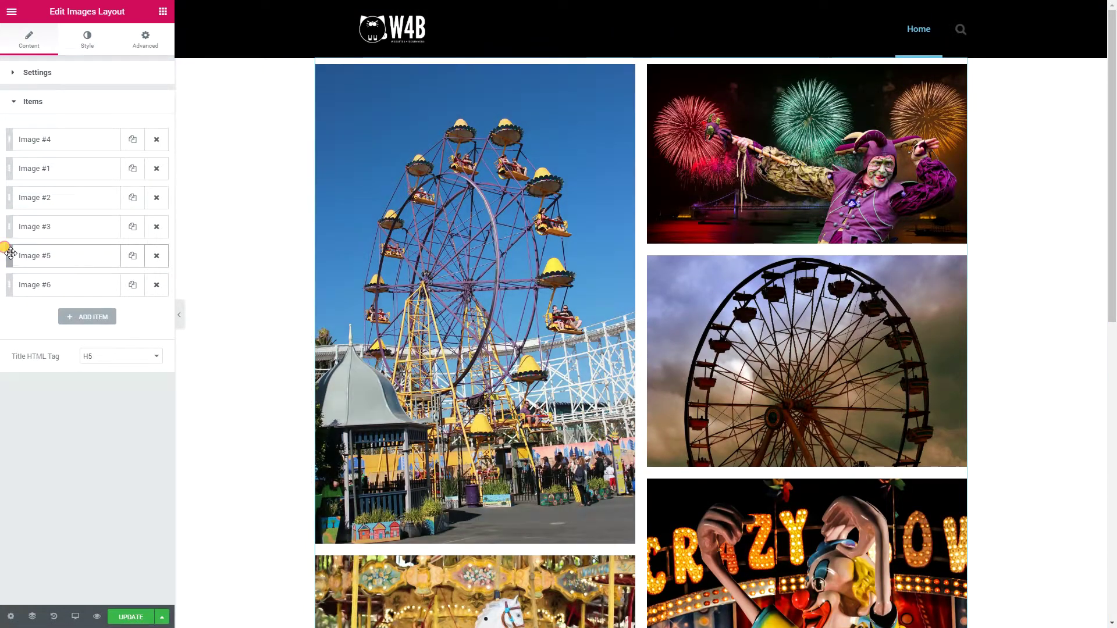
left_click_drag(9, 254, 7, 137)
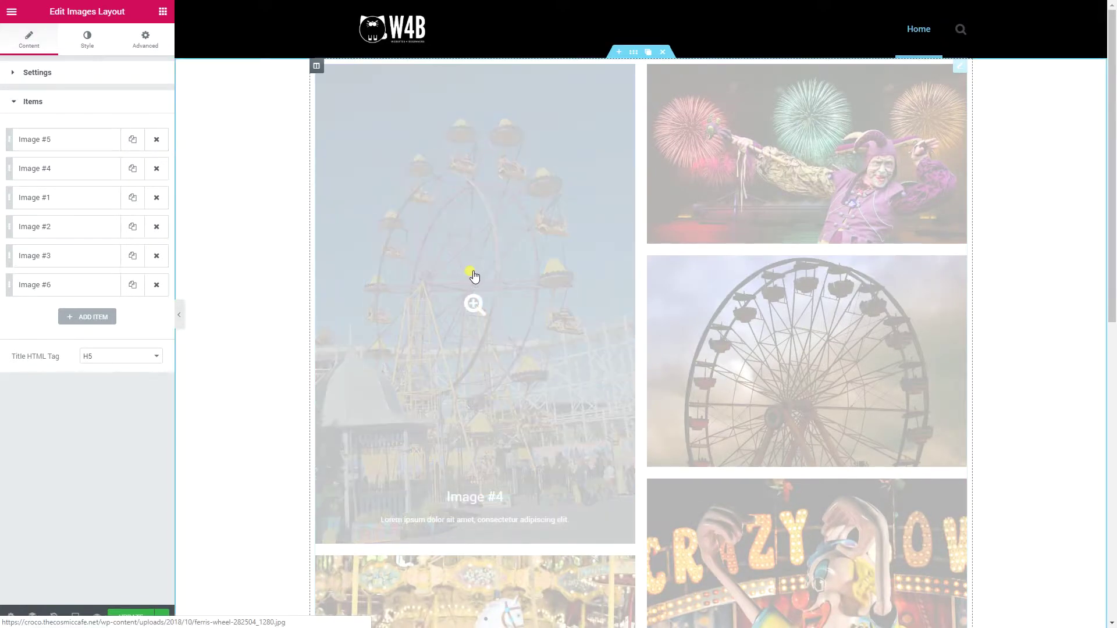
scroll(476, 277, "down", 7)
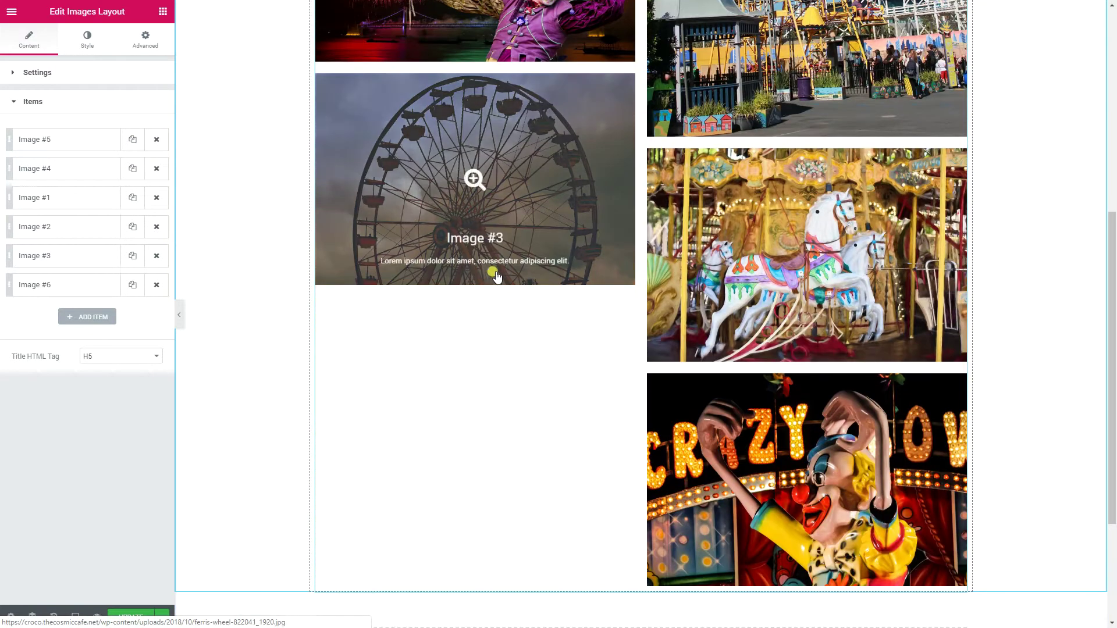
scroll(782, 432, "up", 5)
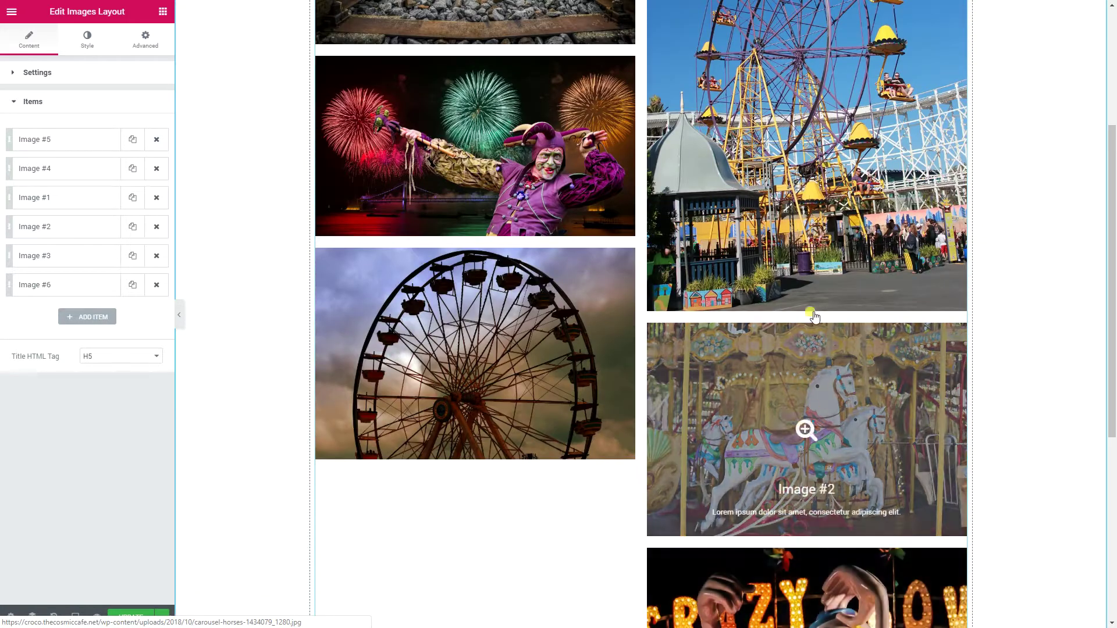
scroll(770, 162, "up", 2)
scroll(770, 161, "up", 1)
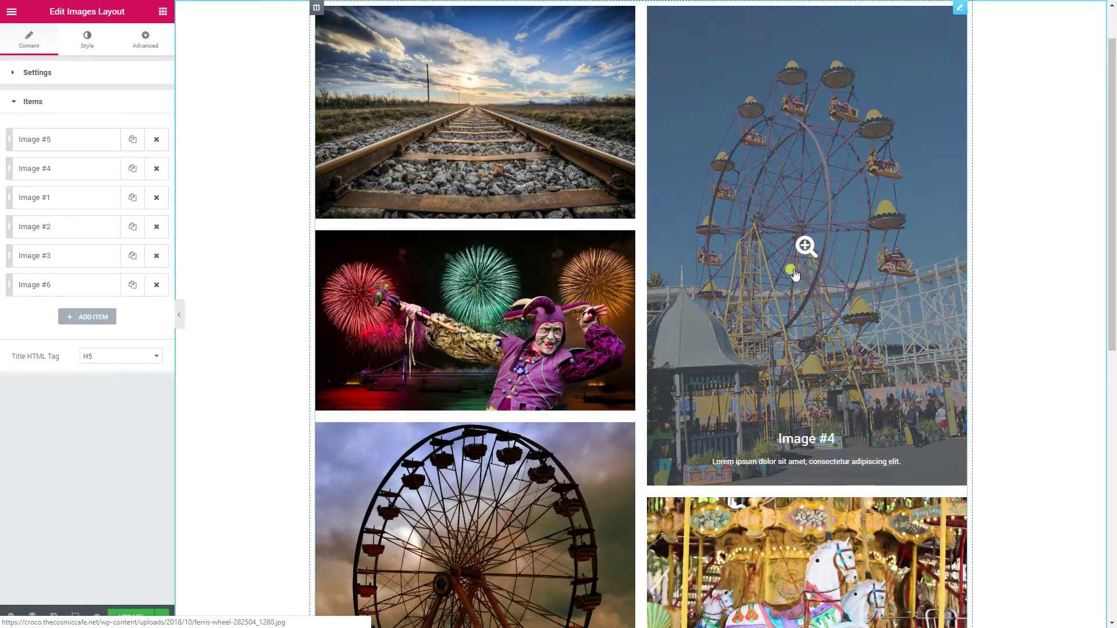
Move Image #4 below Image #2, giving the item order 5, 1, 2, 4, 3, 6
left_click_drag(9, 167, 12, 186)
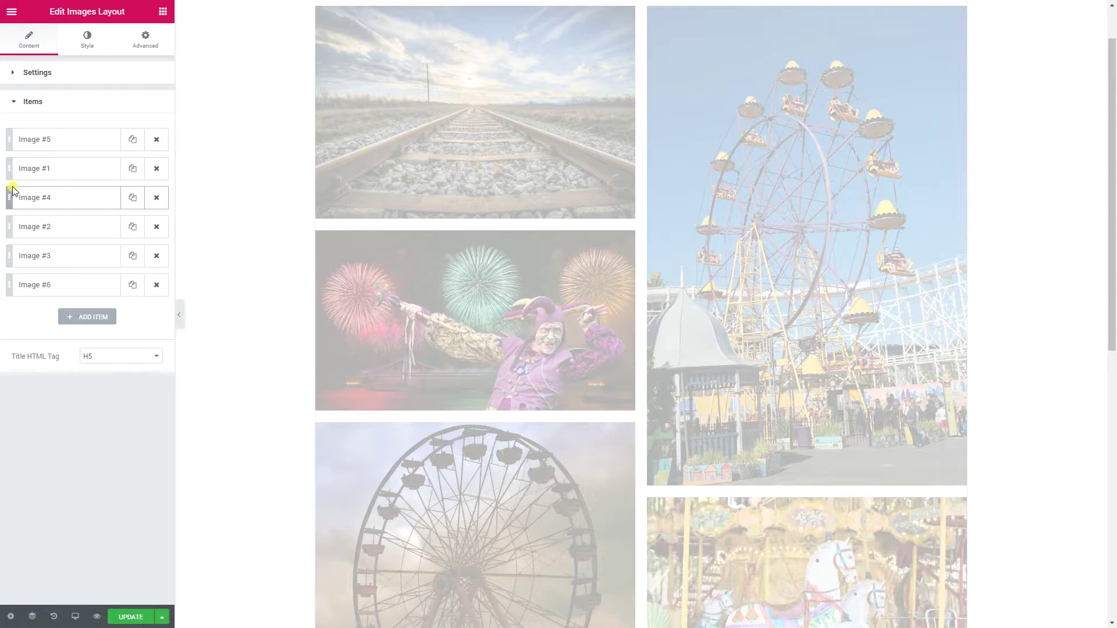
scroll(393, 201, "down", 5)
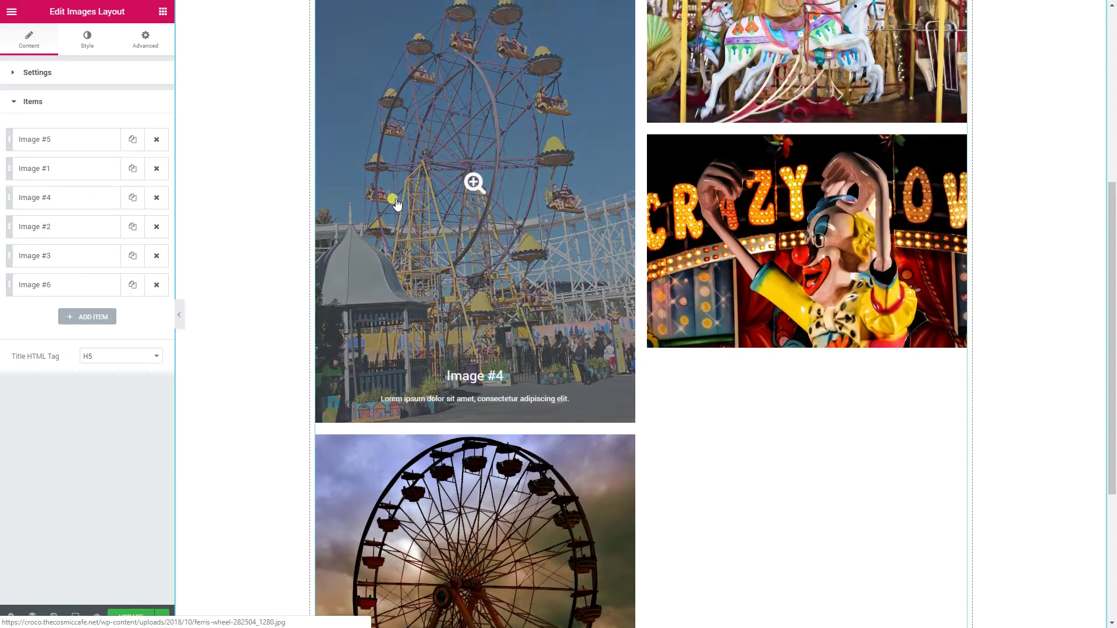
scroll(396, 203, "up", 4)
left_click_drag(9, 197, 10, 226)
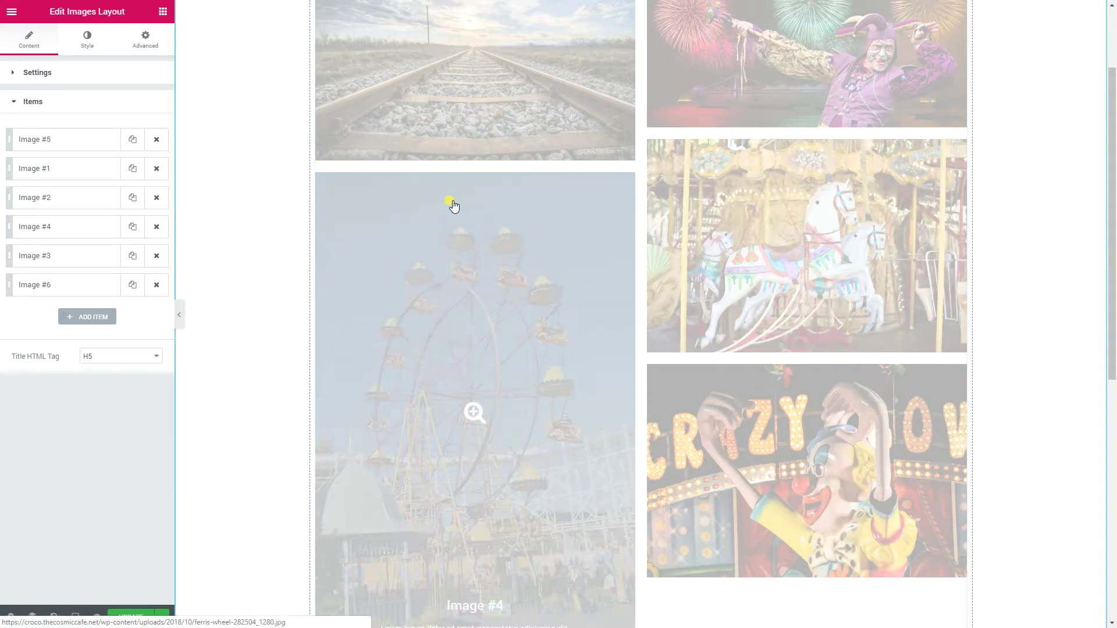
scroll(787, 209, "down", 8)
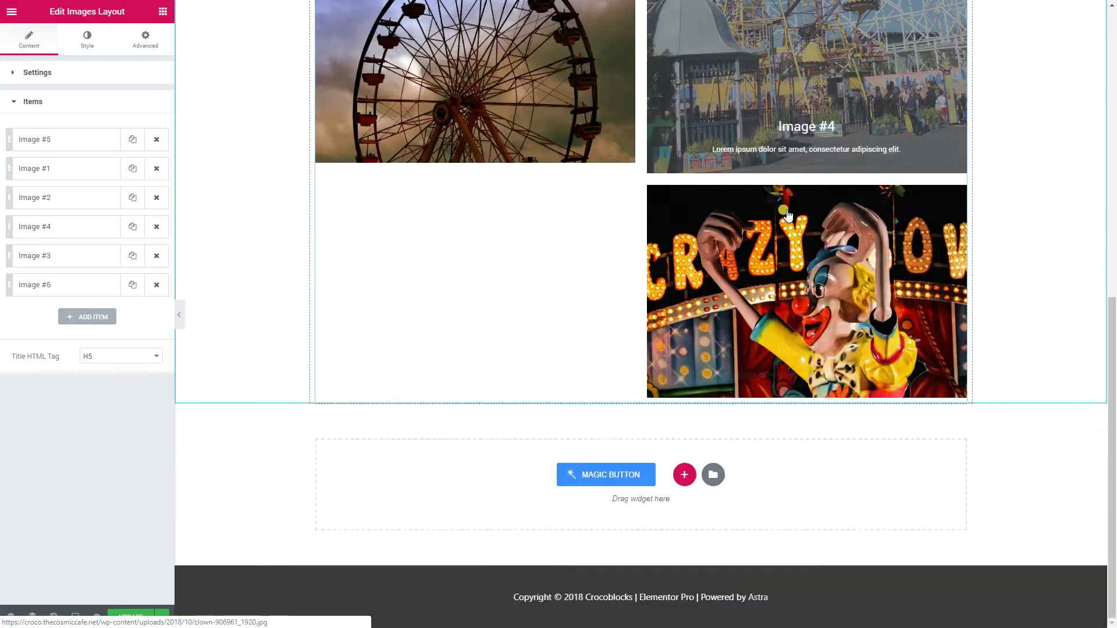
scroll(787, 213, "up", 8)
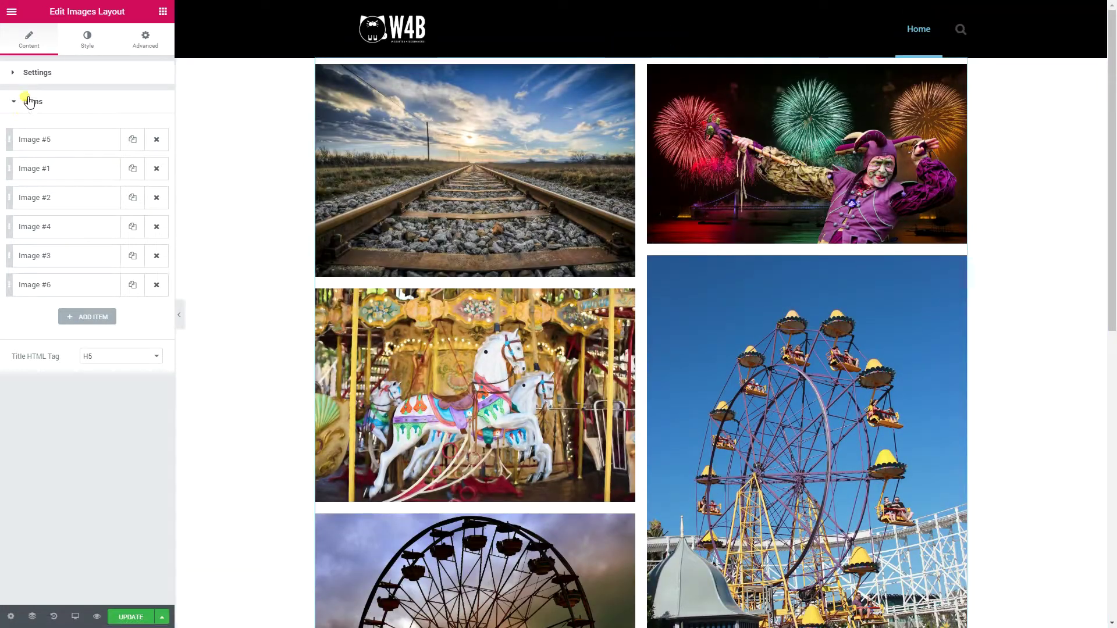
left_click(36, 73)
Change the Masonry gallery's Columns setting from 2 to 3
scroll(495, 221, "down", 5)
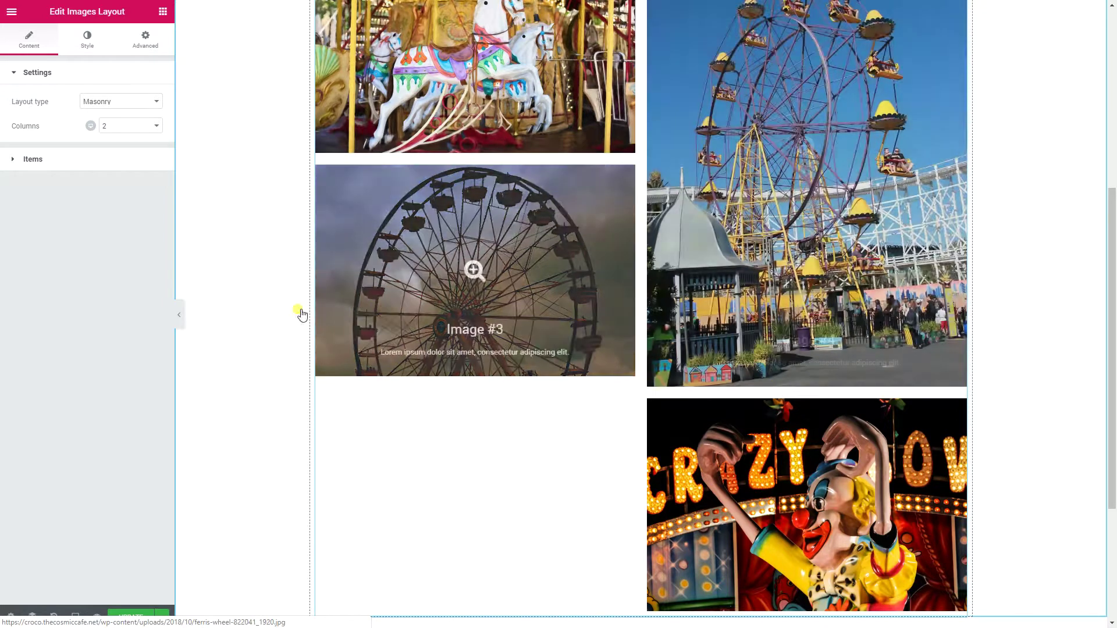
left_click(113, 102)
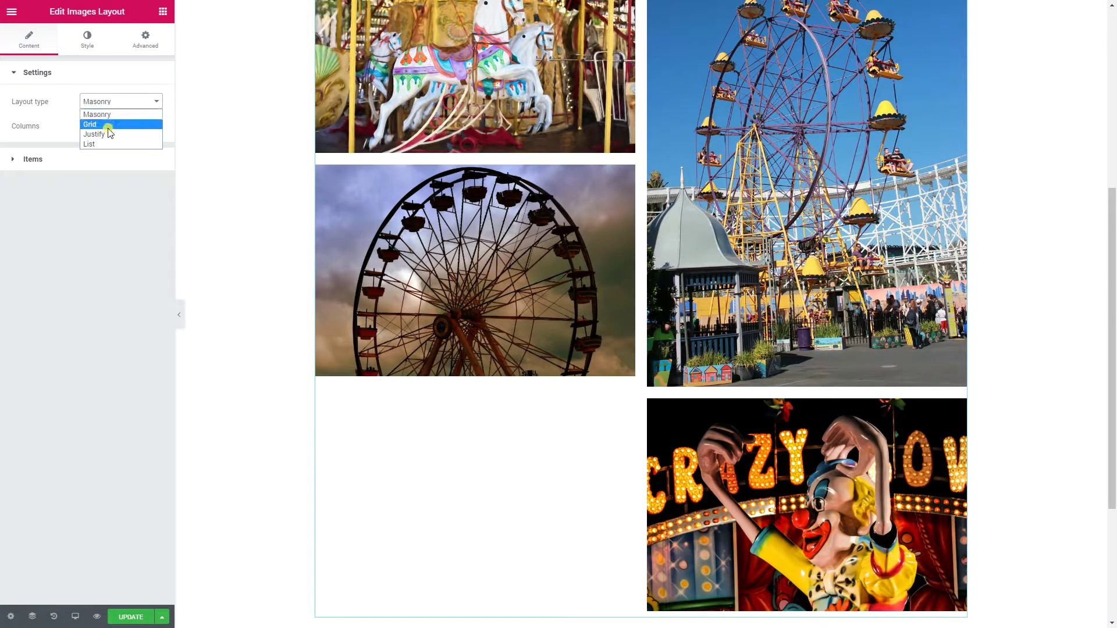
scroll(466, 269, "up", 6)
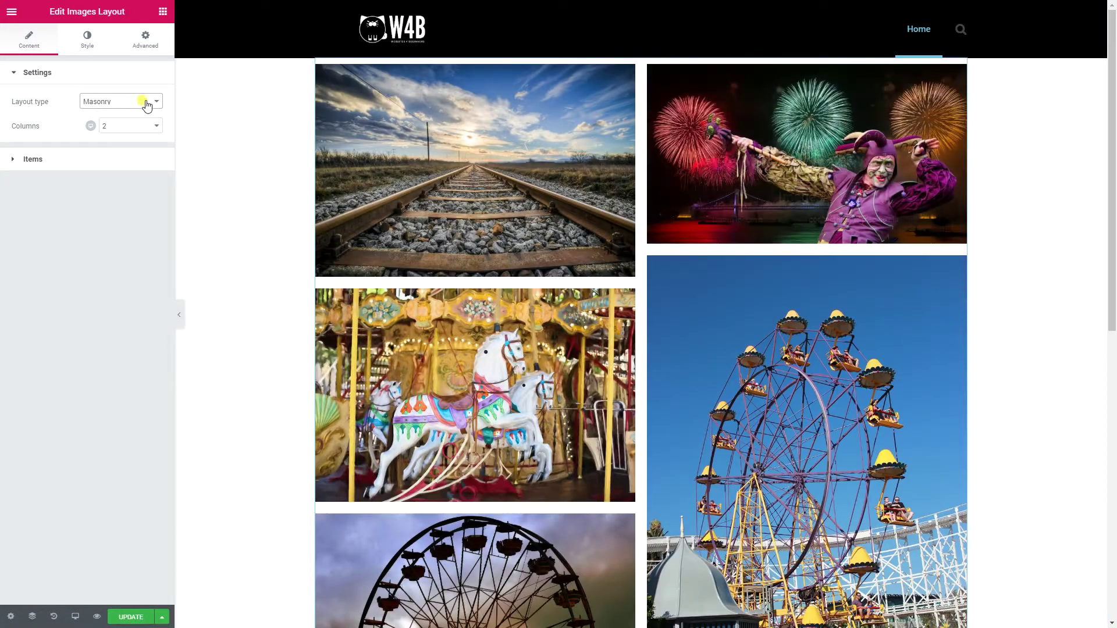
left_click(113, 126)
left_click(123, 157)
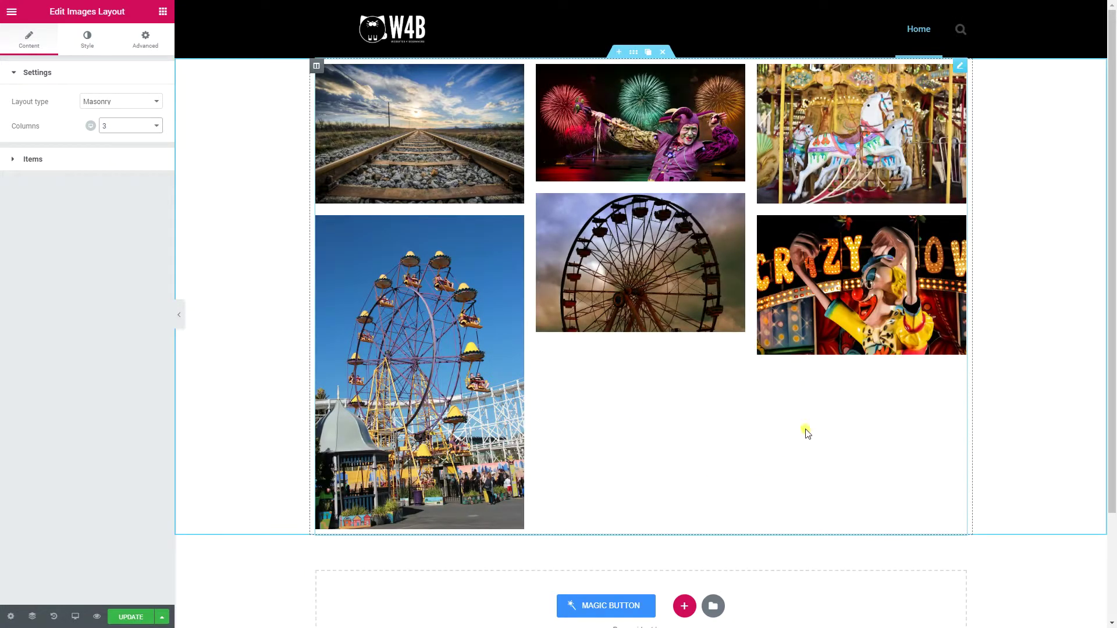
left_click(129, 102)
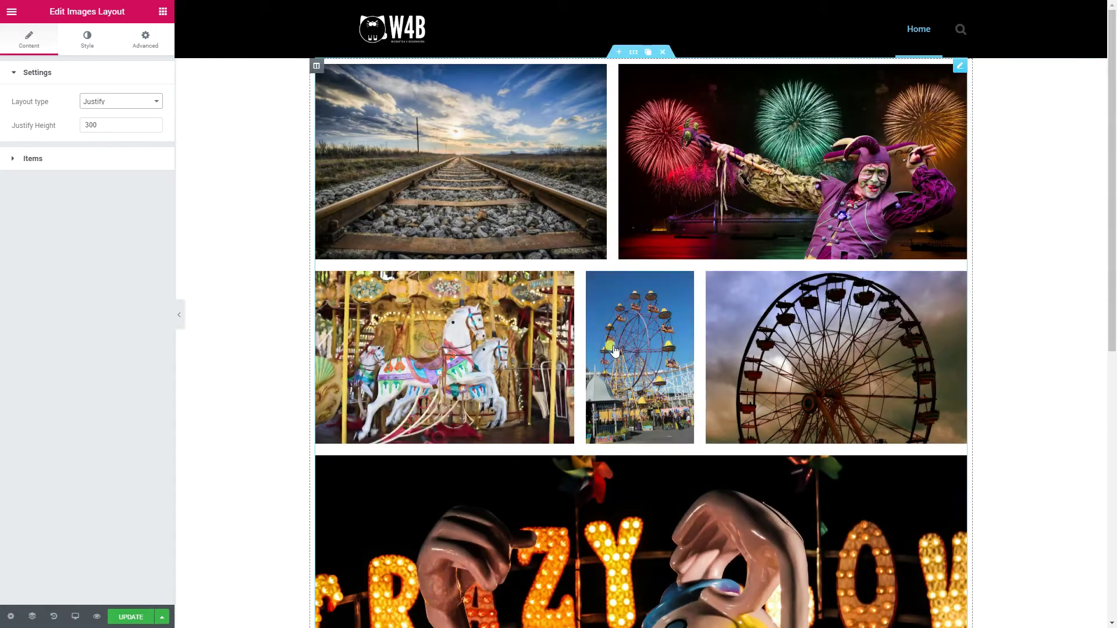
Put Image #6, the clown photo, first and raise the Items Margin to 13
scroll(639, 349, "down", 5)
scroll(639, 369, "up", 5)
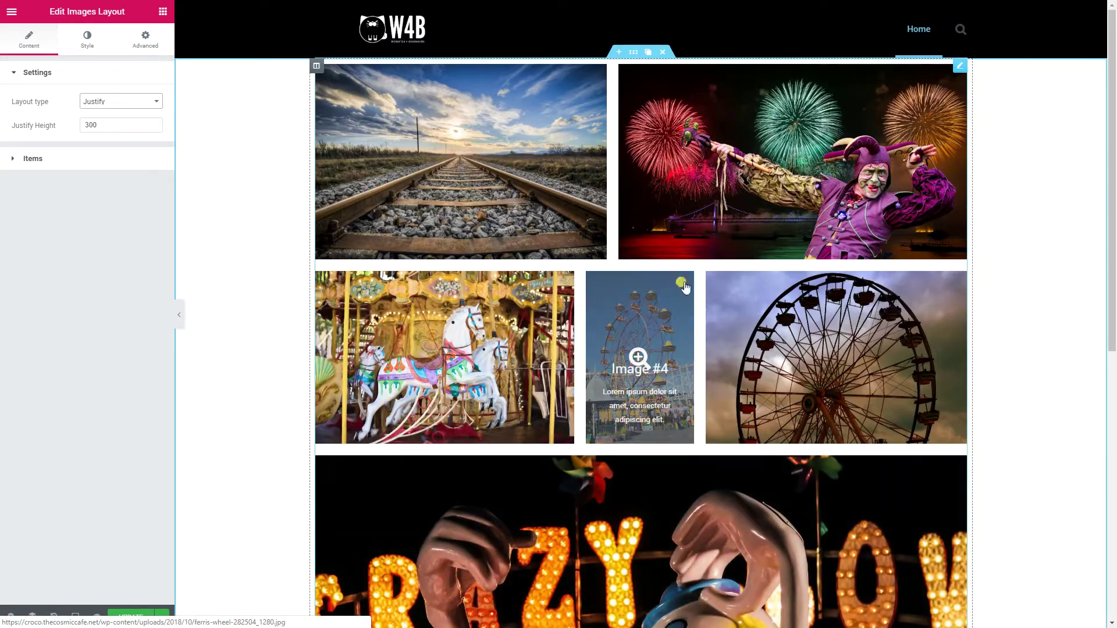
scroll(645, 349, "down", 5)
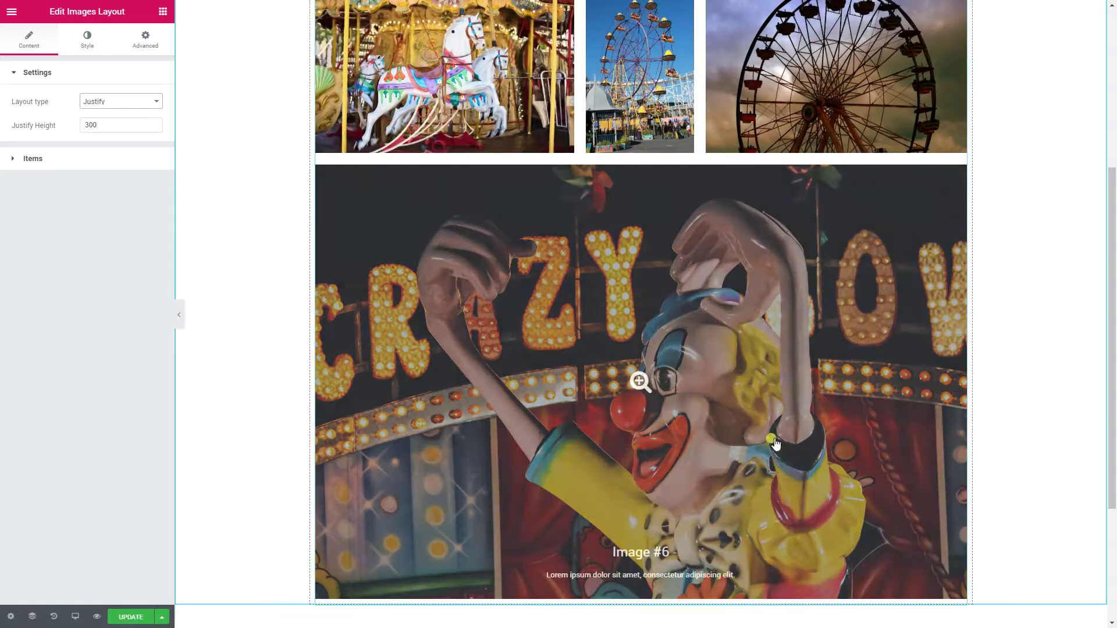
scroll(800, 458, "up", 4)
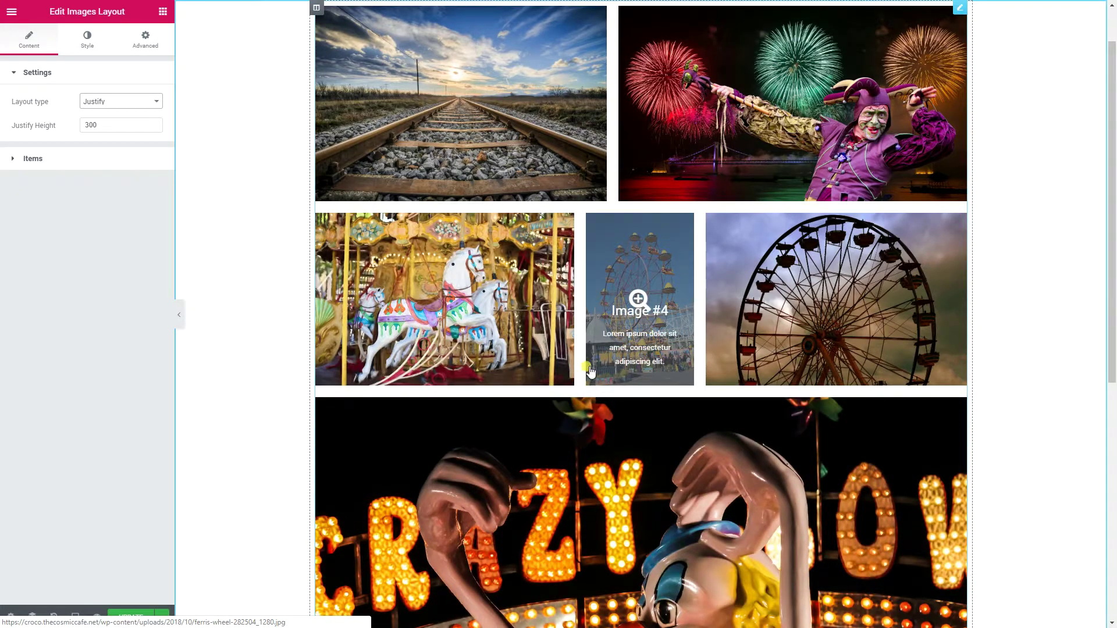
left_click(12, 157)
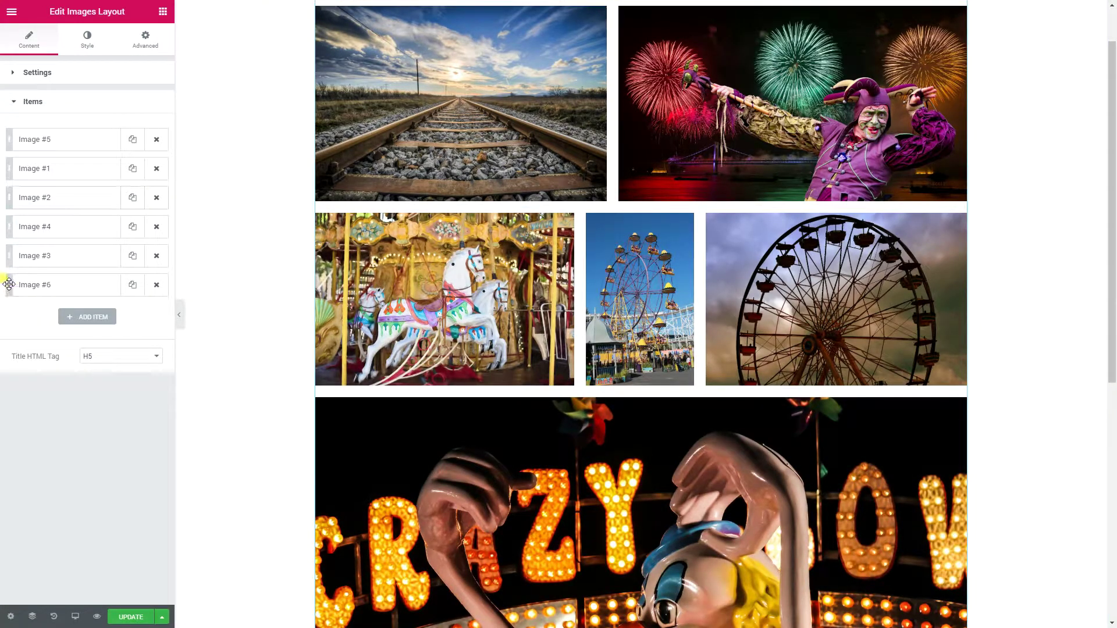
left_click_drag(9, 284, 10, 137)
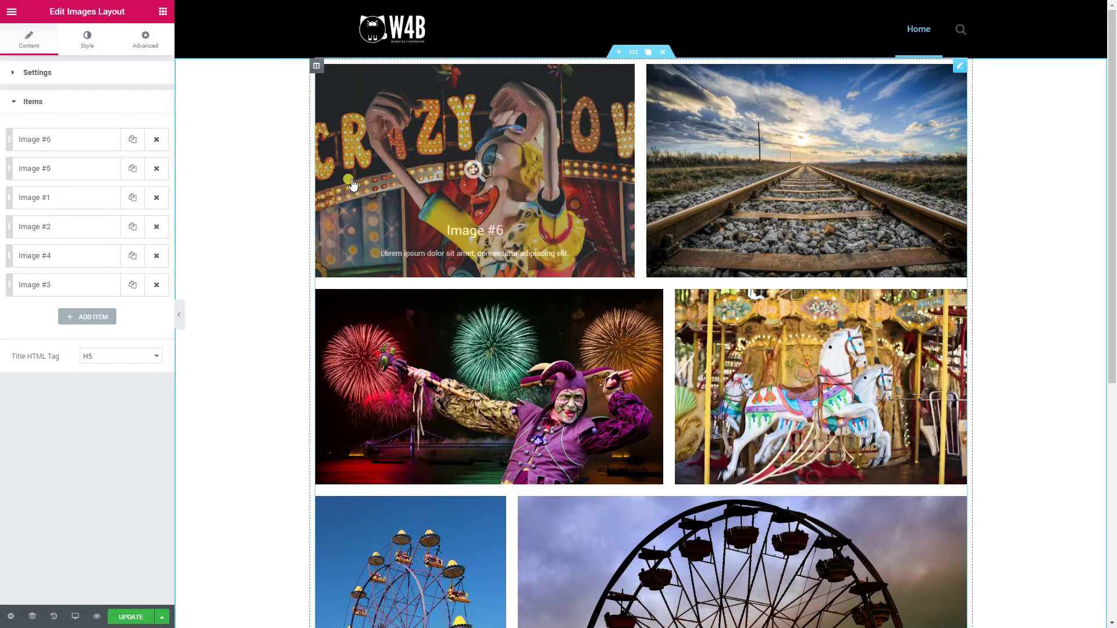
left_click(87, 39)
mouse_move(35, 118)
left_mouse_down()
mouse_move(55, 120)
mouse_move(2, 124)
mouse_move(39, 117)
left_mouse_up()
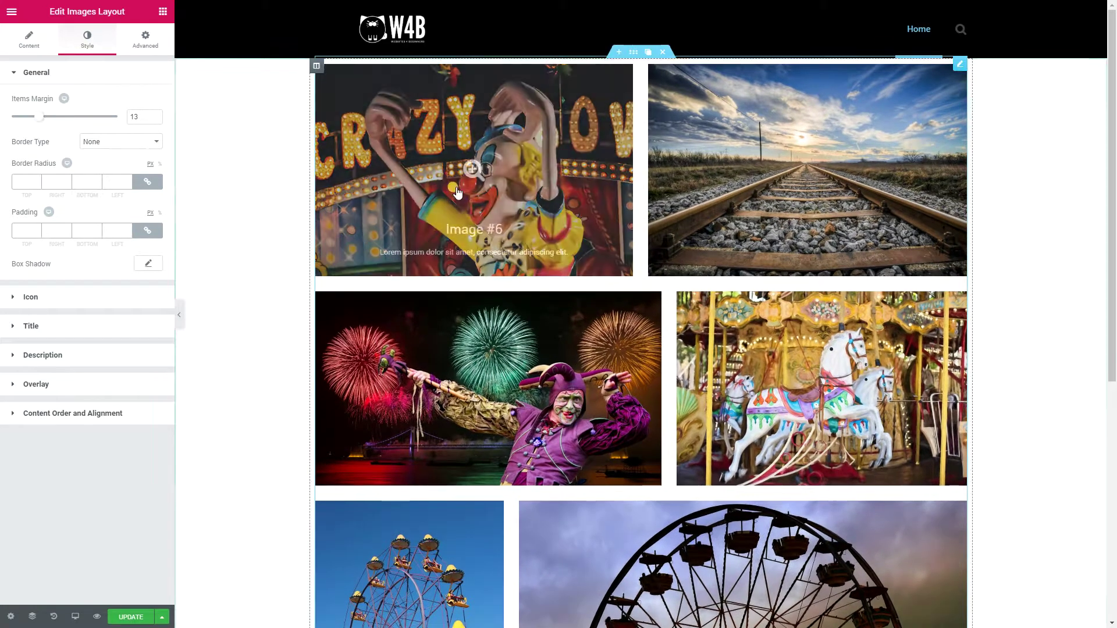
Switch the gallery's Layout type from Justify to List and scroll through the stacked images
left_click(25, 49)
left_click(90, 102)
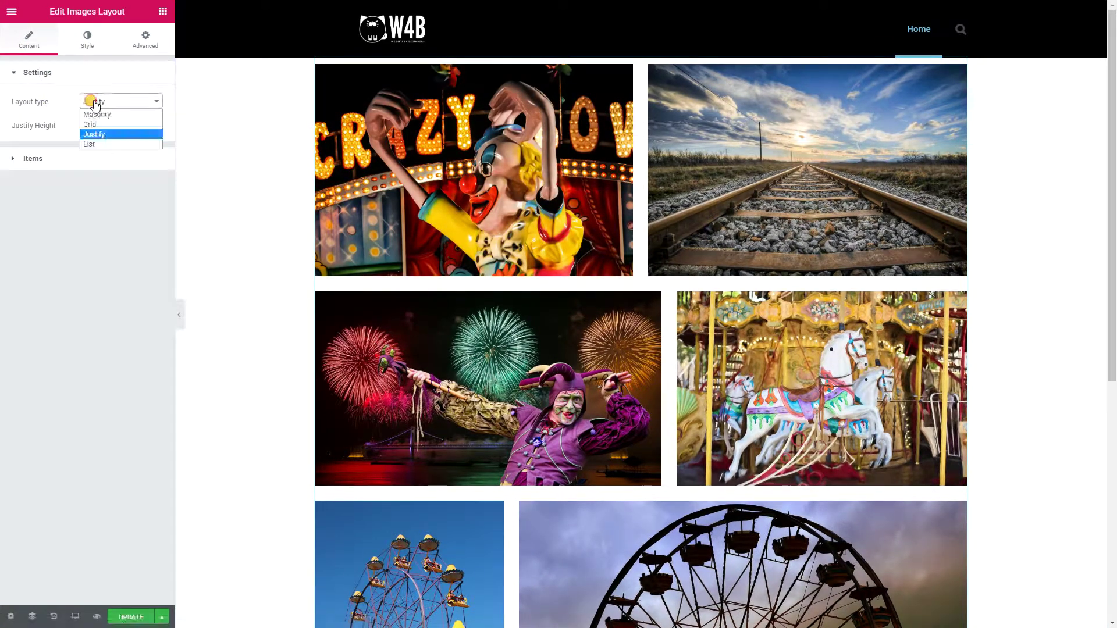
left_click(117, 144)
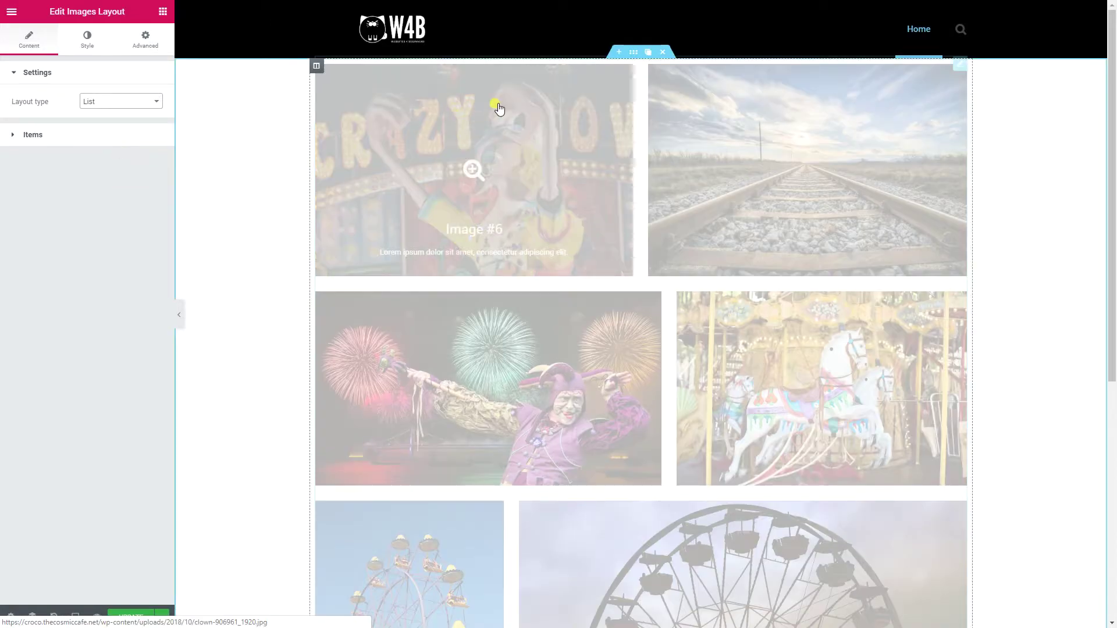
scroll(640, 154, "down", 10)
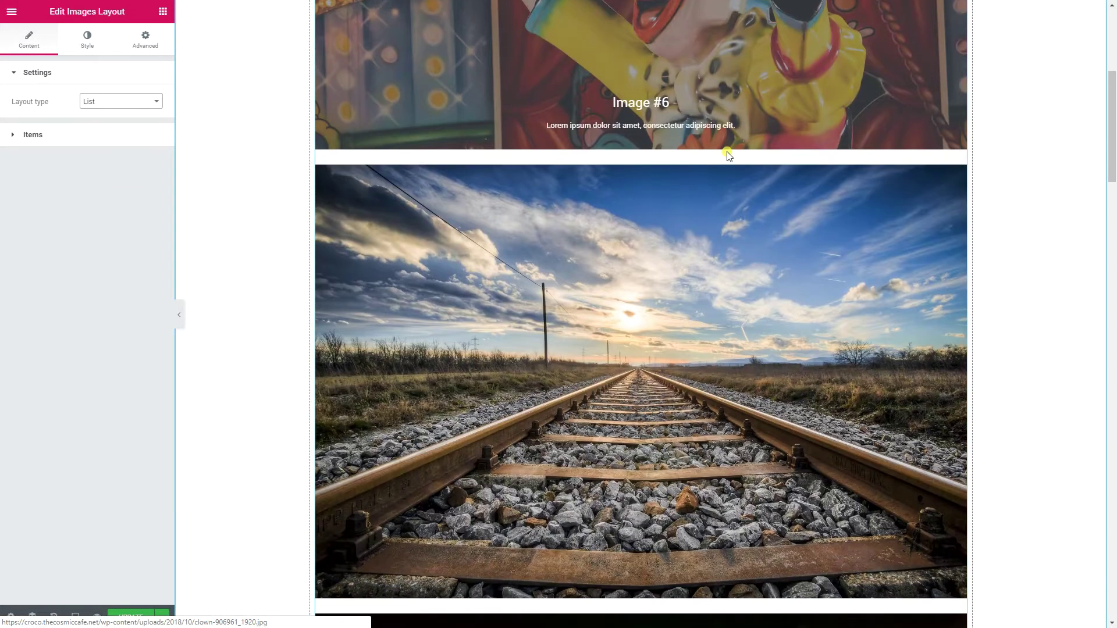
scroll(731, 160, "down", 18)
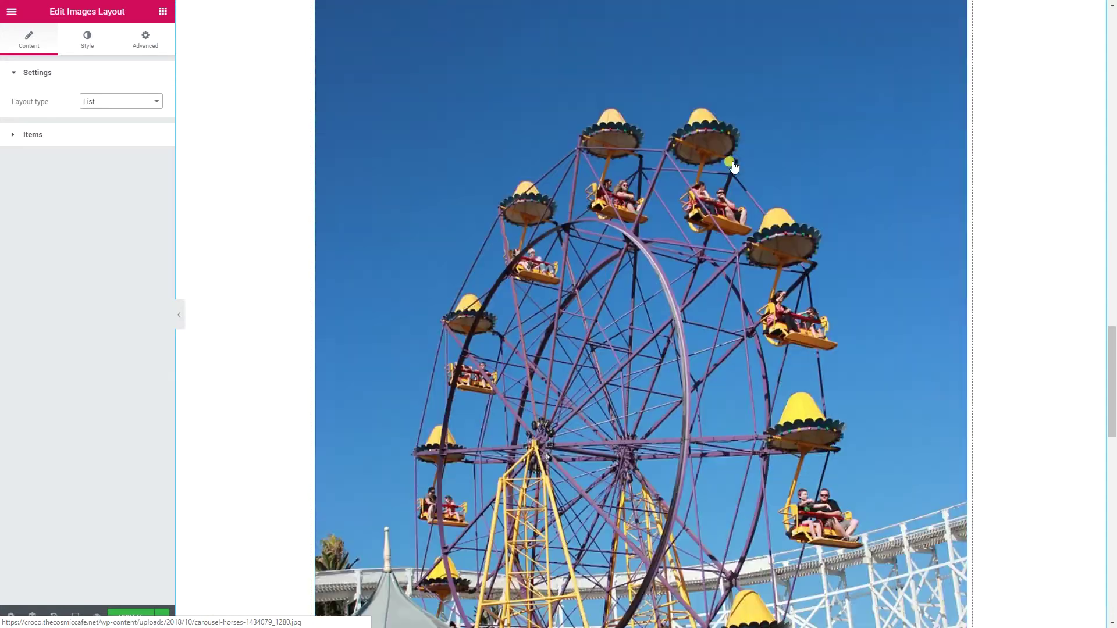
scroll(730, 168, "down", 15)
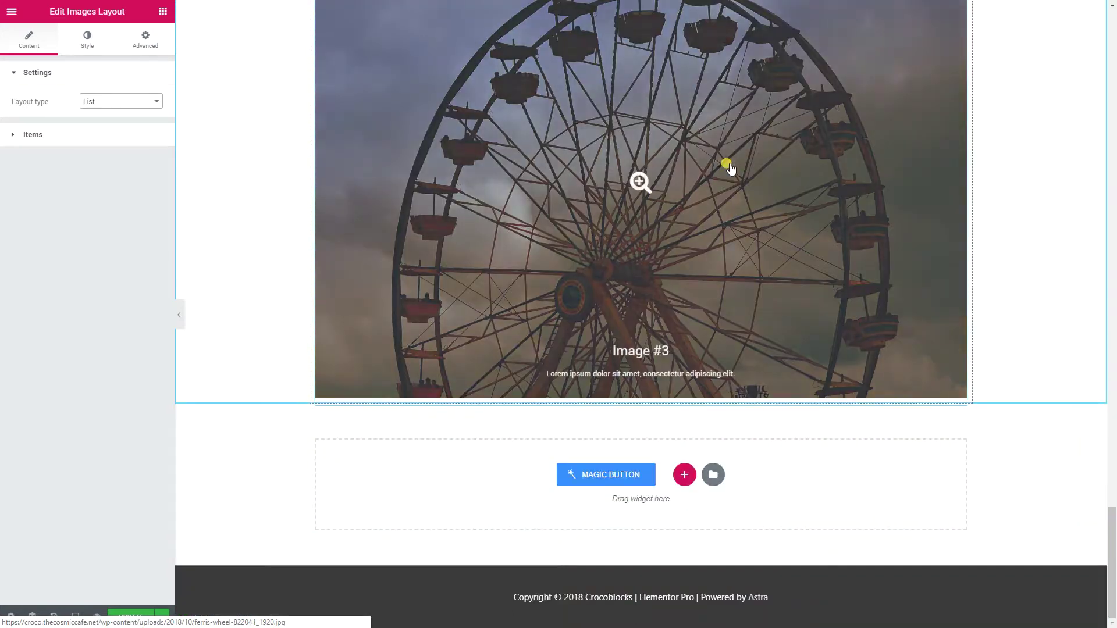
scroll(733, 174, "up", 10)
scroll(736, 179, "up", 18)
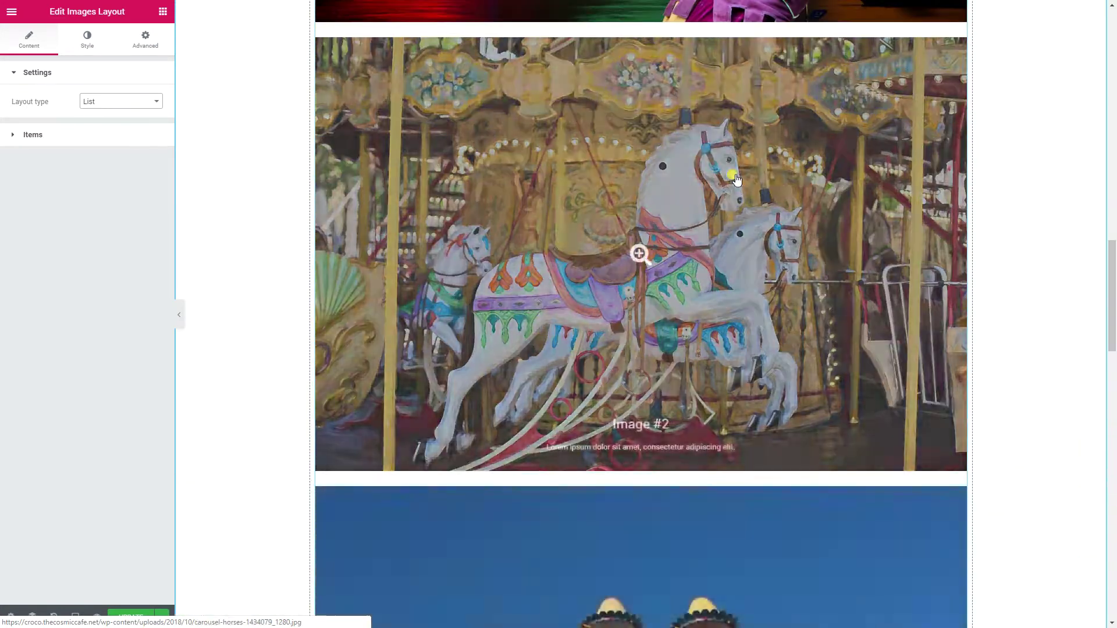
scroll(736, 179, "up", 15)
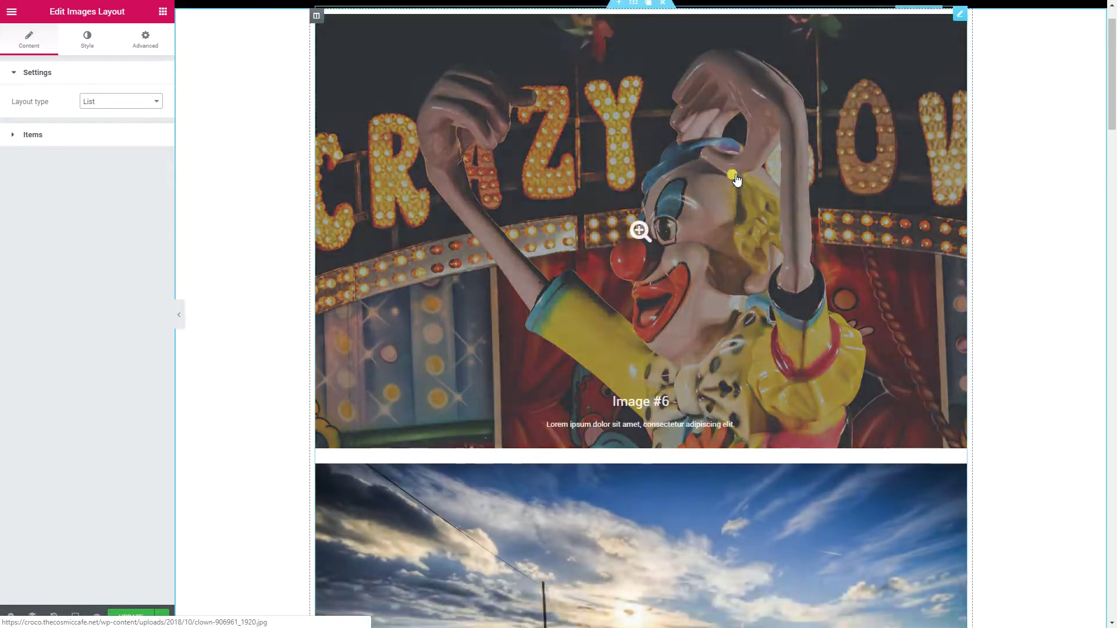
scroll(736, 179, "down", 20)
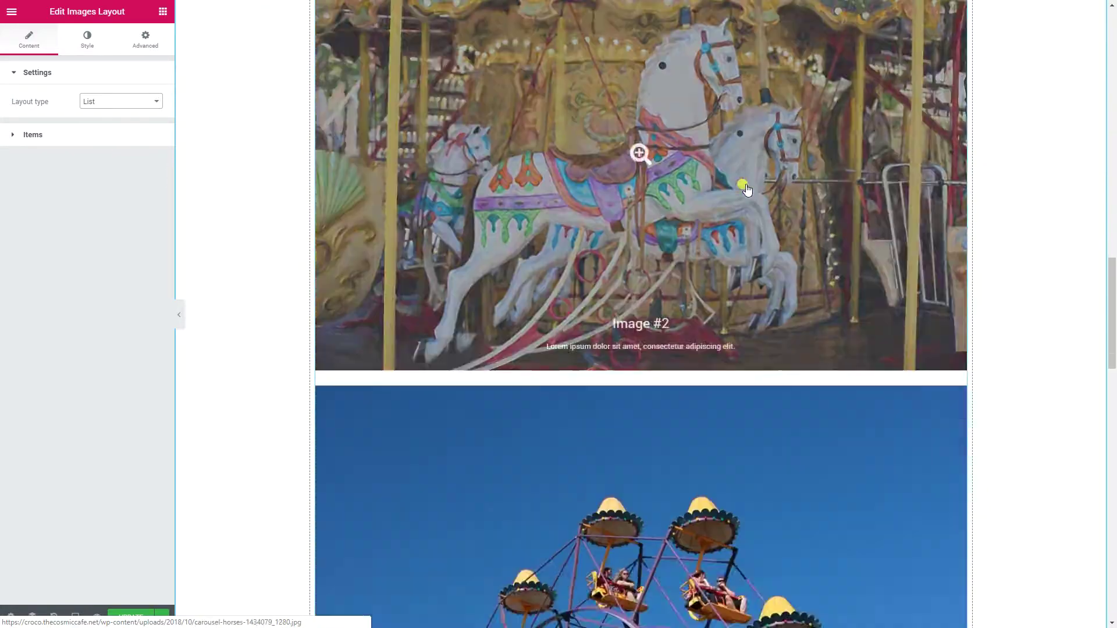
scroll(747, 185, "down", 15)
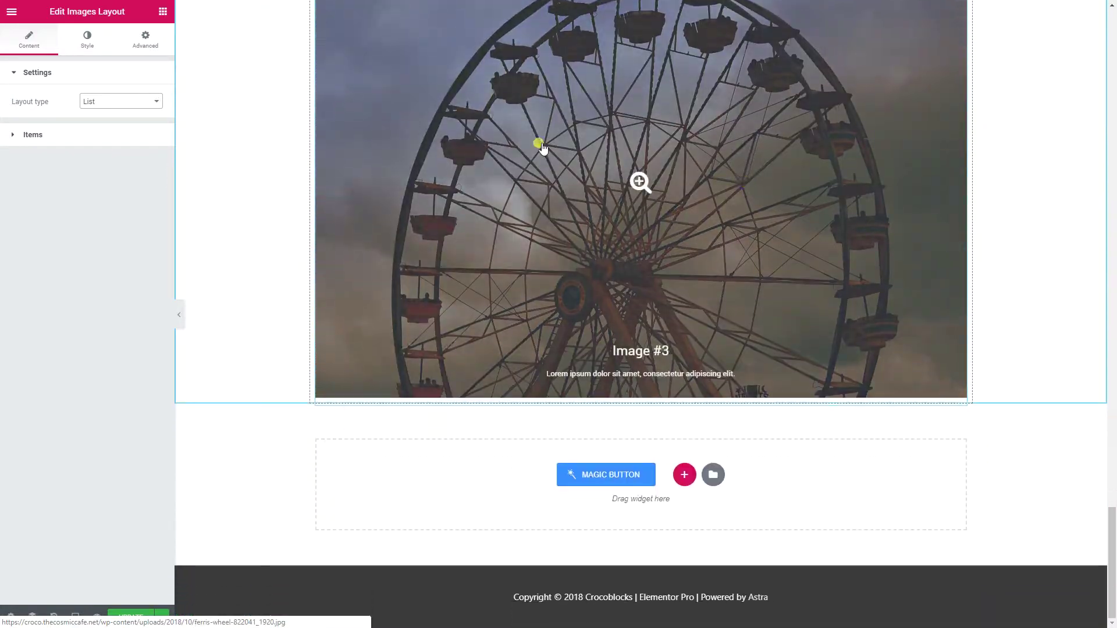
left_click(684, 475)
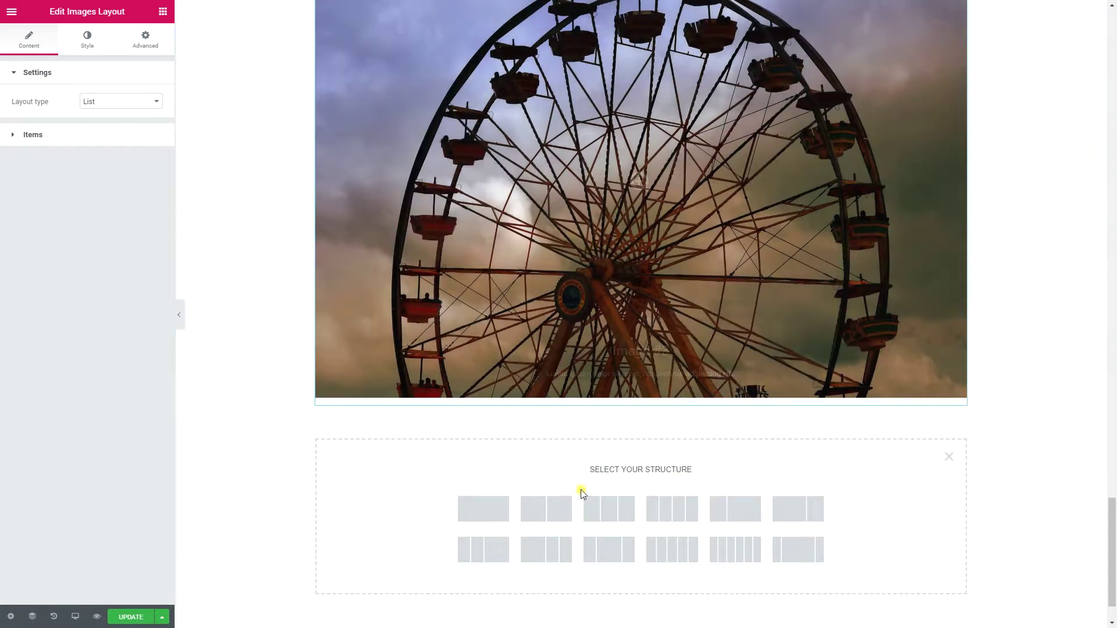
Add a three-column section below the gallery and expand it in the Navigator
left_click(615, 516)
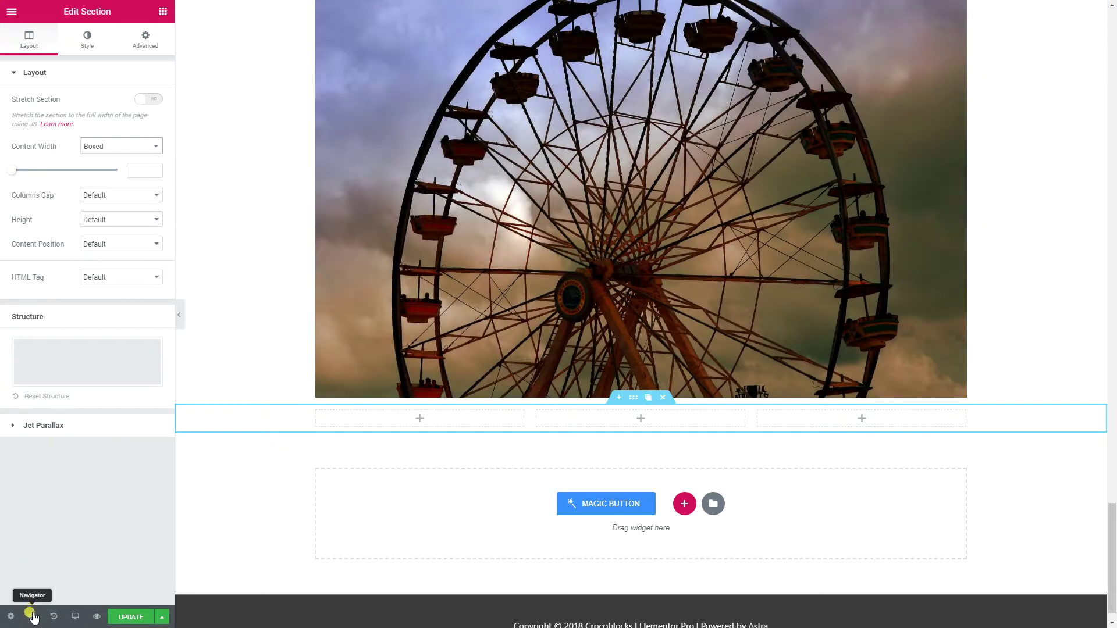
left_click(32, 617)
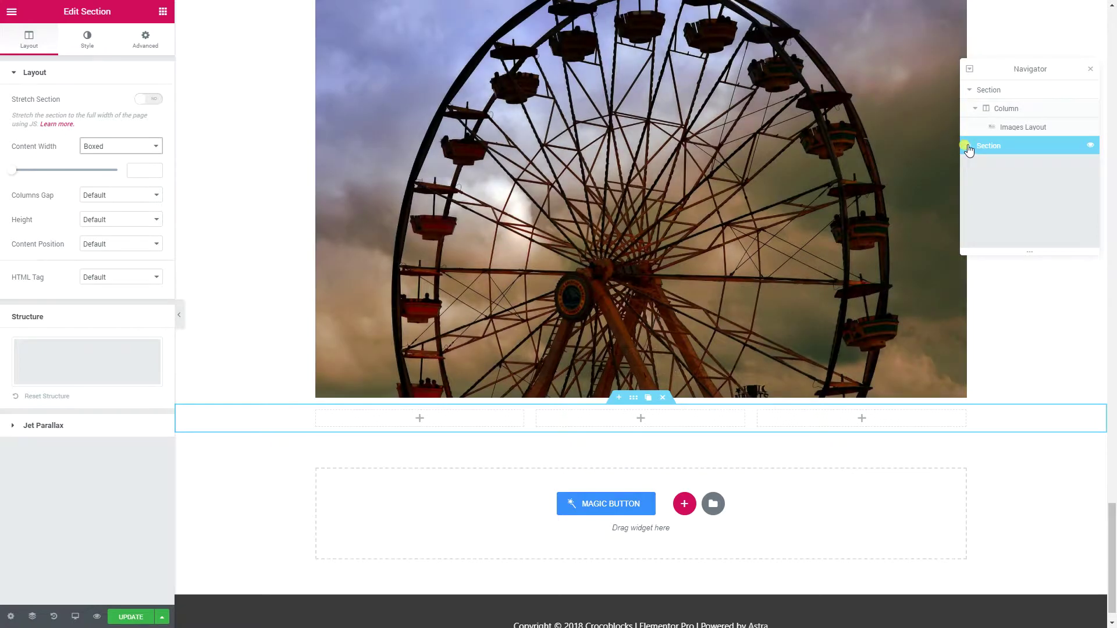
left_click(967, 147)
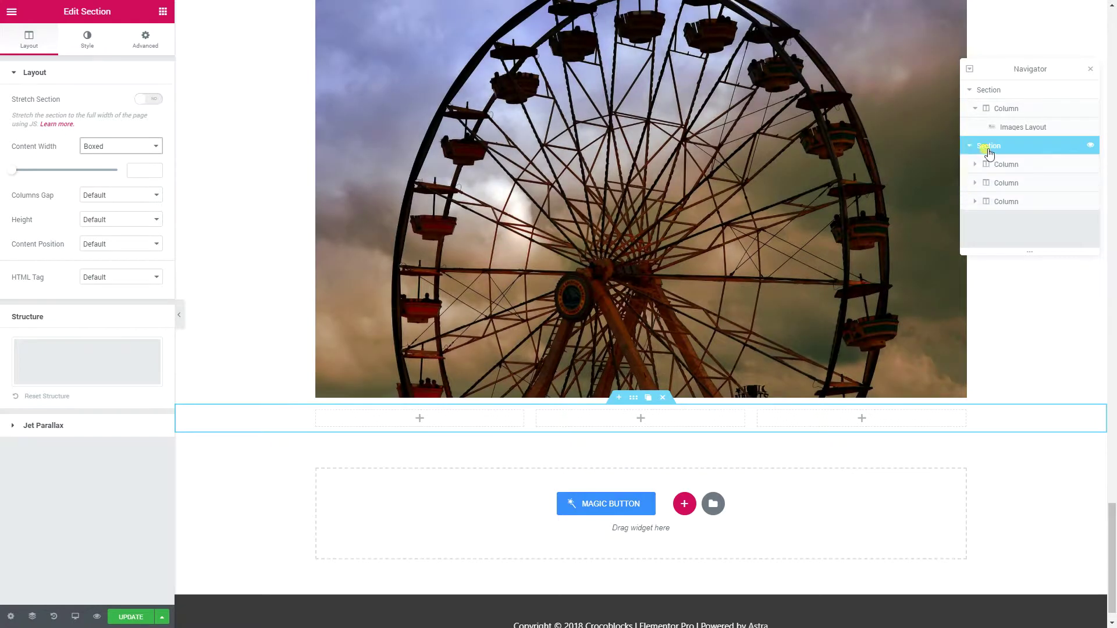
left_click(1020, 128)
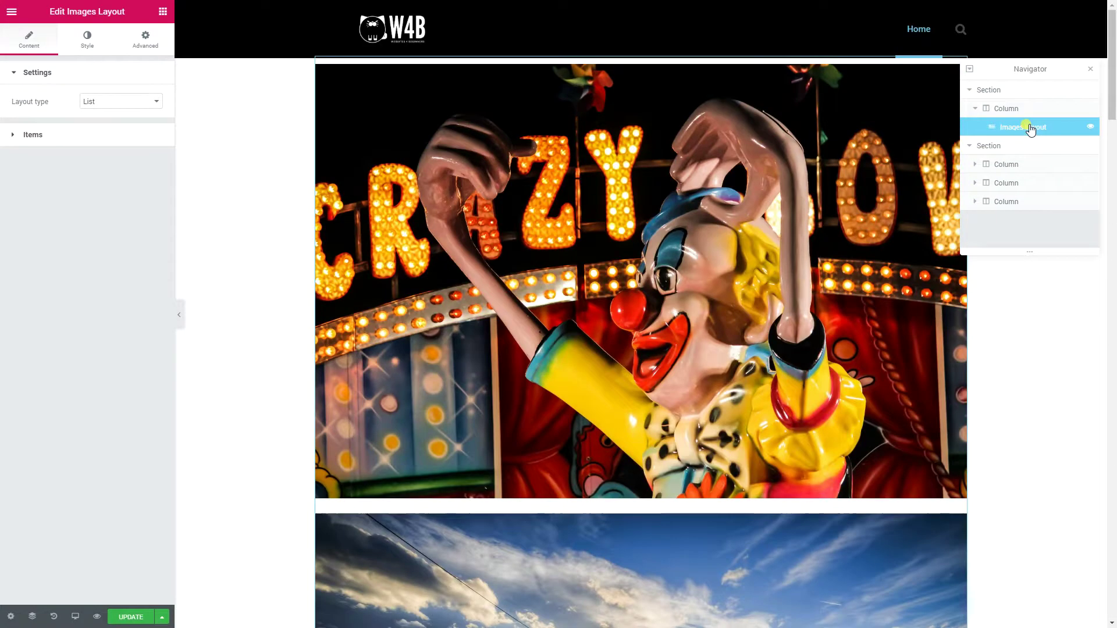
Move the Images Layout widget into the first column of the three-column section
left_click_drag(1022, 129, 1033, 161)
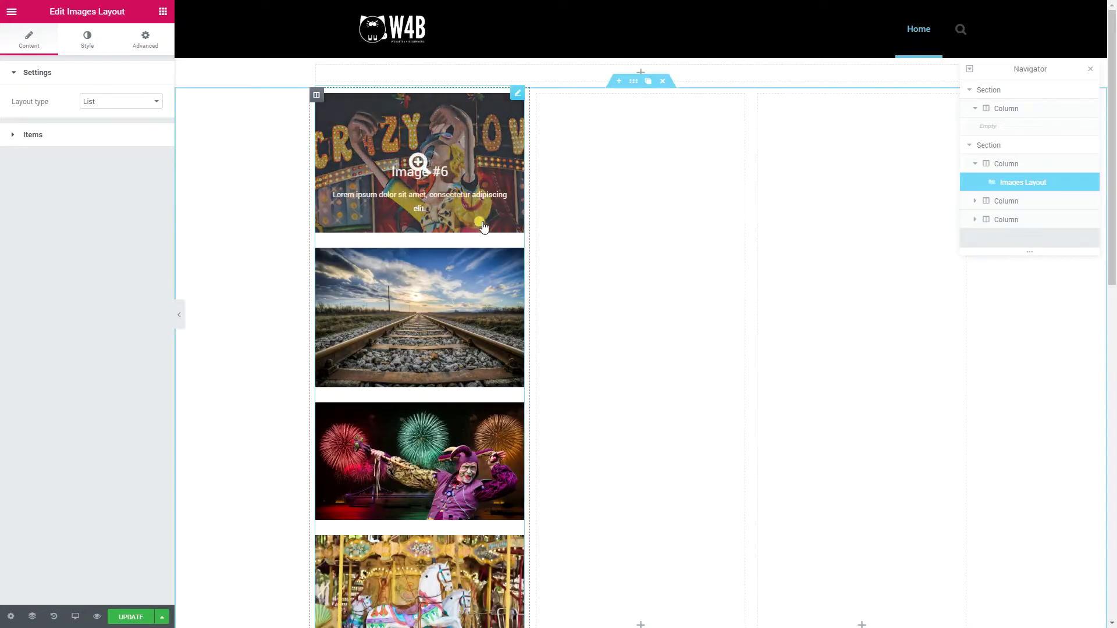
scroll(484, 228, "down", 10)
scroll(491, 250, "up", 10)
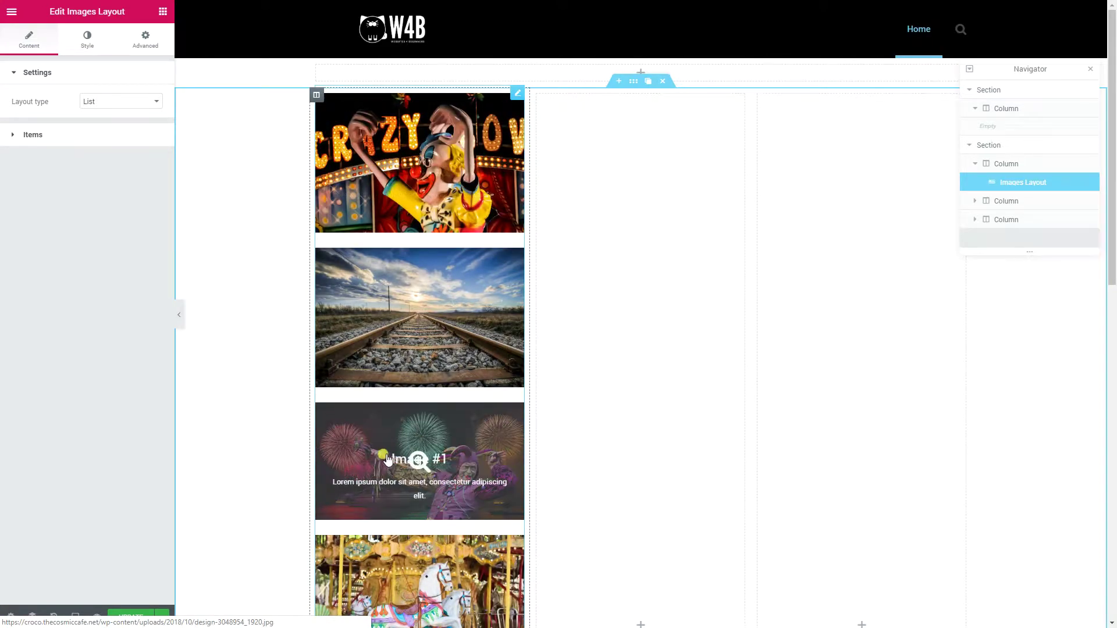
scroll(388, 459, "down", 5)
scroll(367, 429, "up", 5)
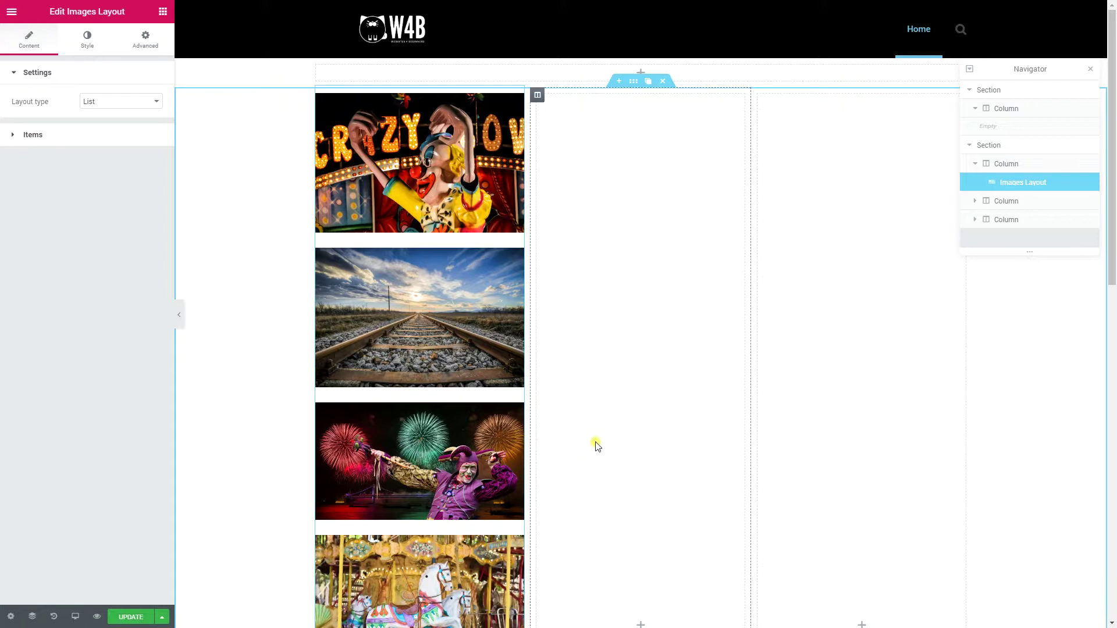
scroll(706, 438, "down", 10)
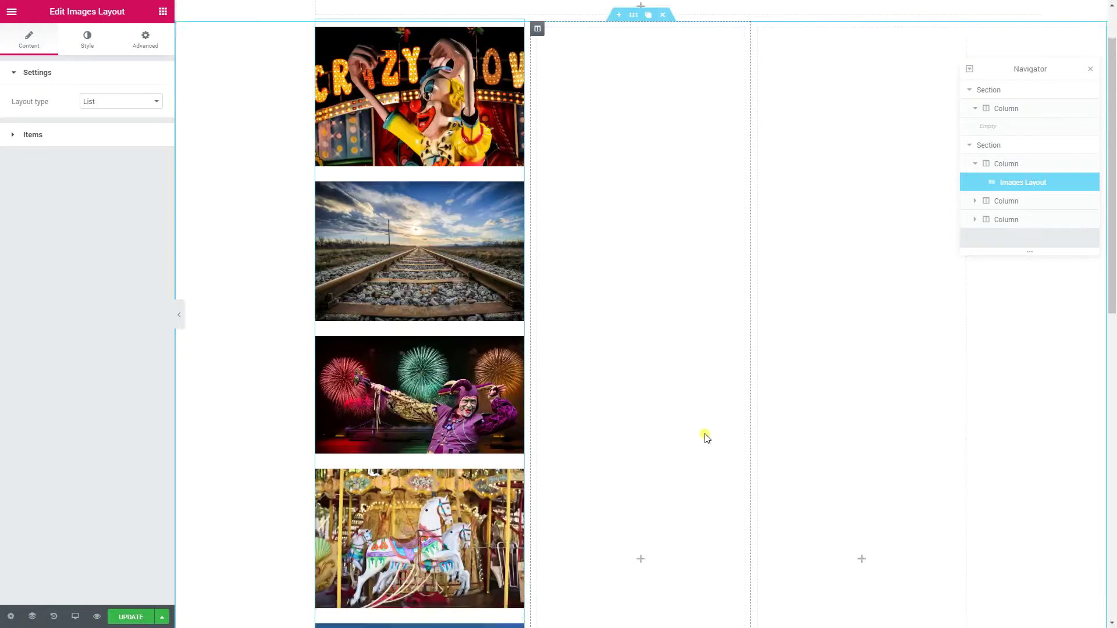
scroll(706, 437, "up", 8)
scroll(705, 438, "up", 3)
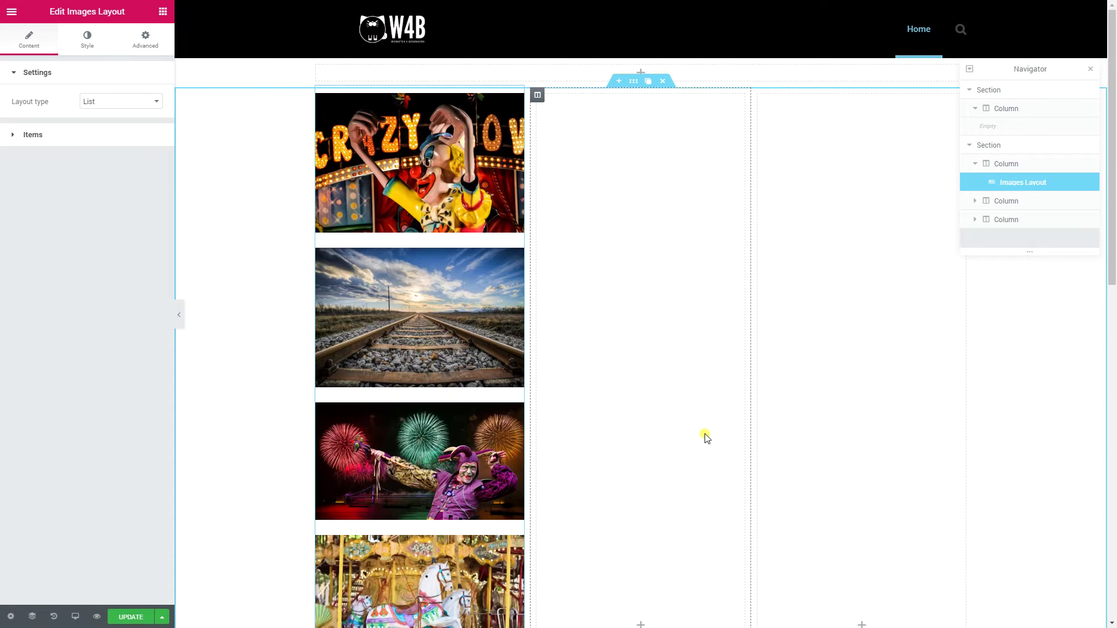